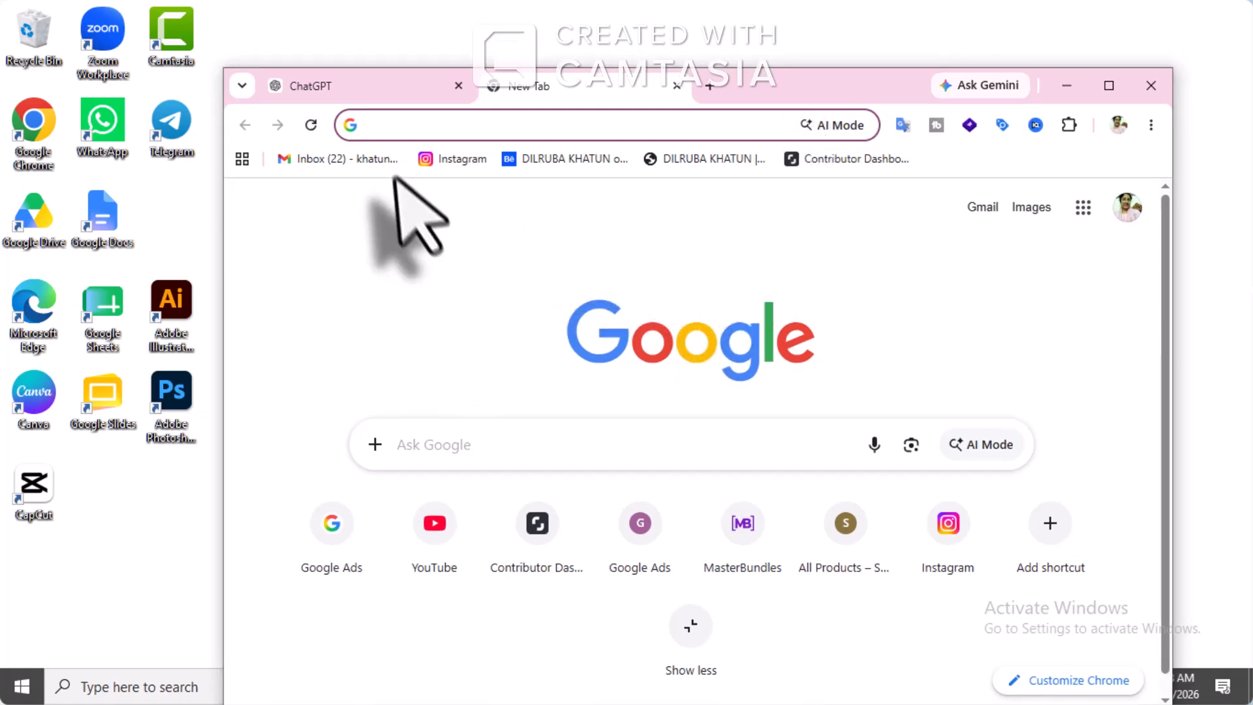
- Search Google for quora, open the Quora home page, and maximize the browser window
click(389, 125)
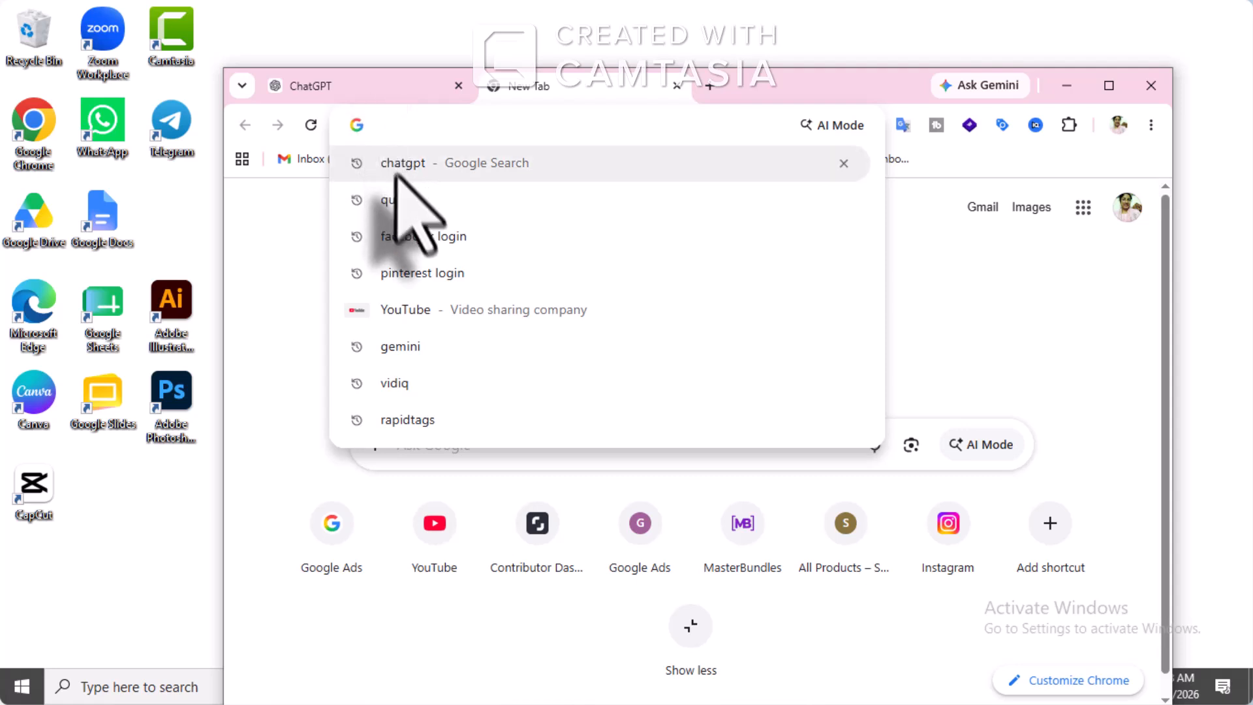
click(405, 202)
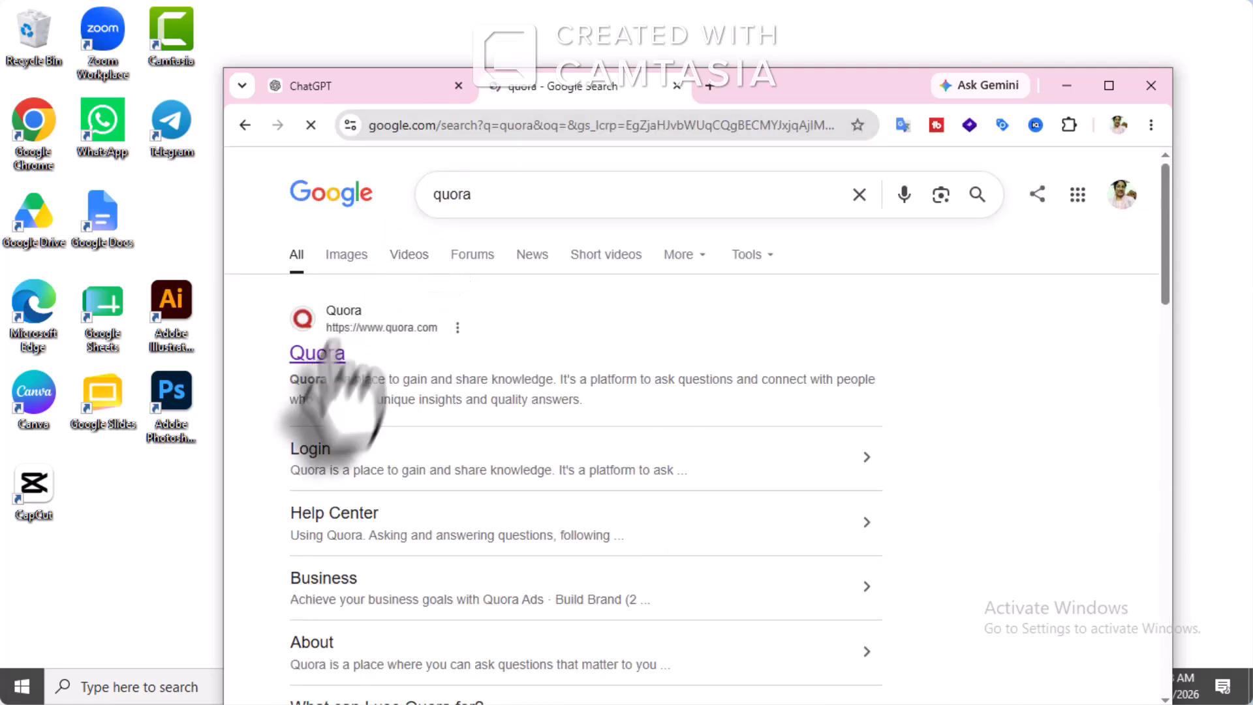
click(312, 355)
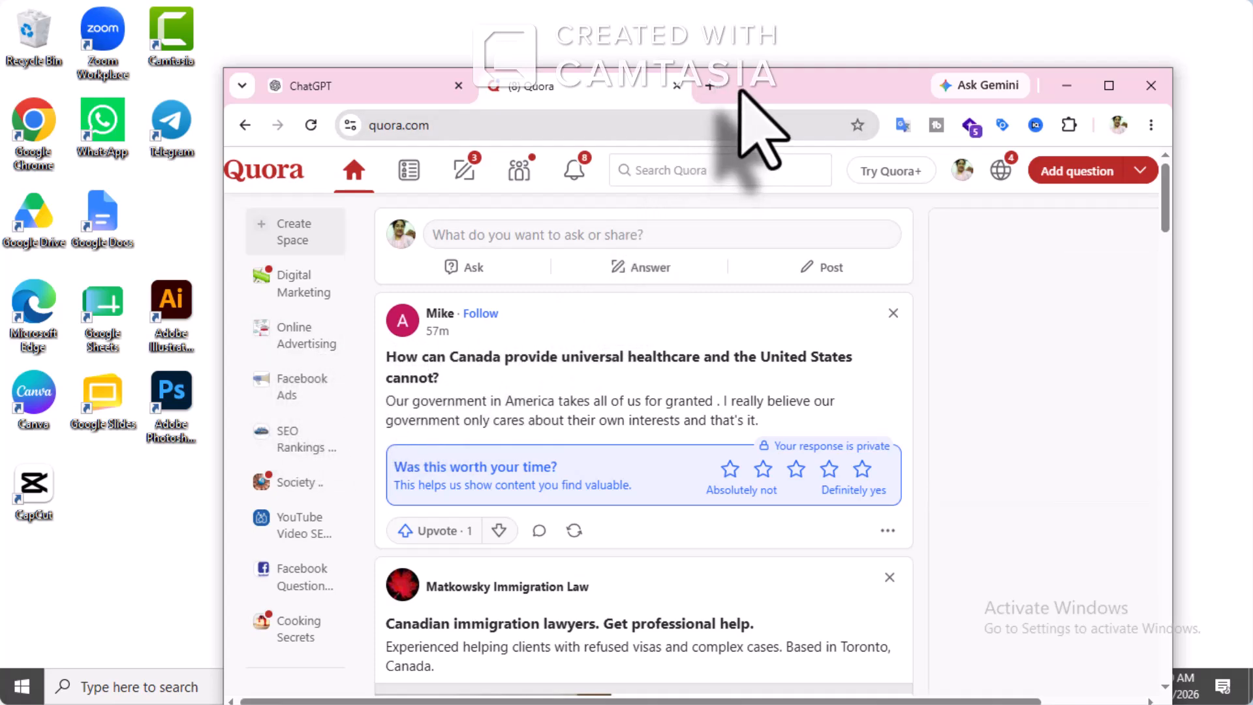
drag(741, 91, 698, 77)
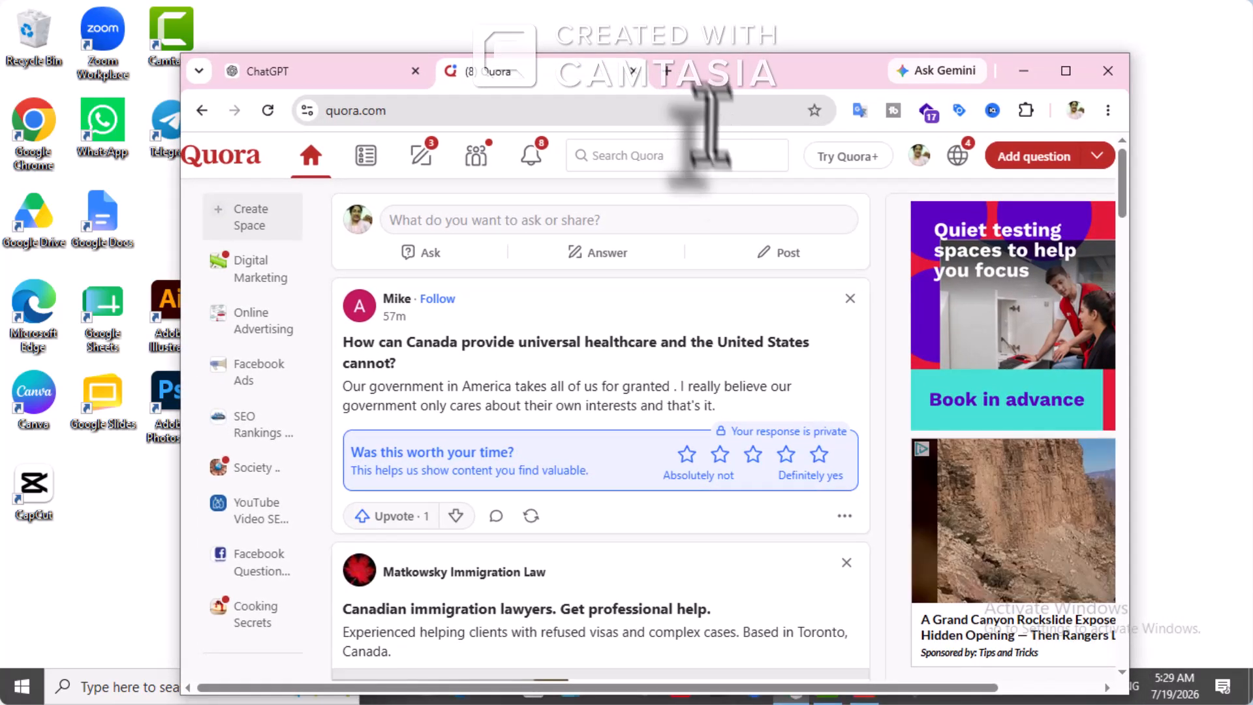
click(1066, 71)
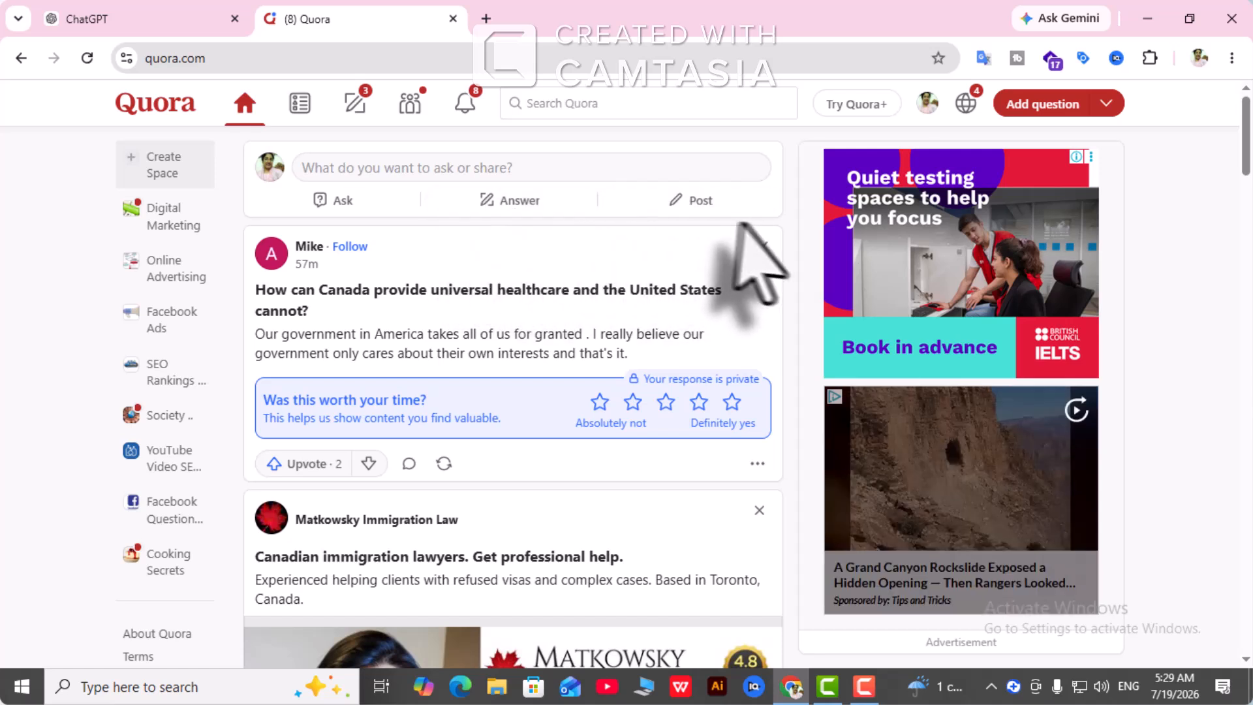
- Start a new Quora post and enter "Online earning with a laptop/computer?" as its opening line, copying the wording from the ChatGPT prompt
click(683, 203)
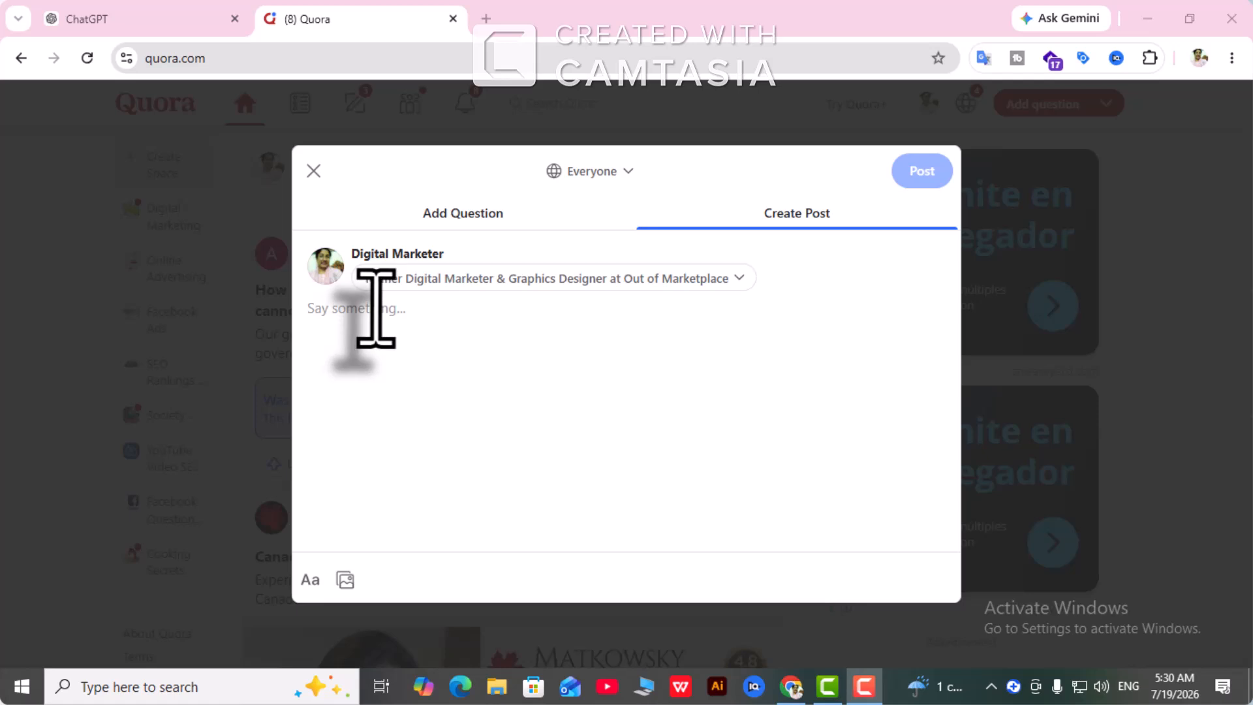
click(147, 28)
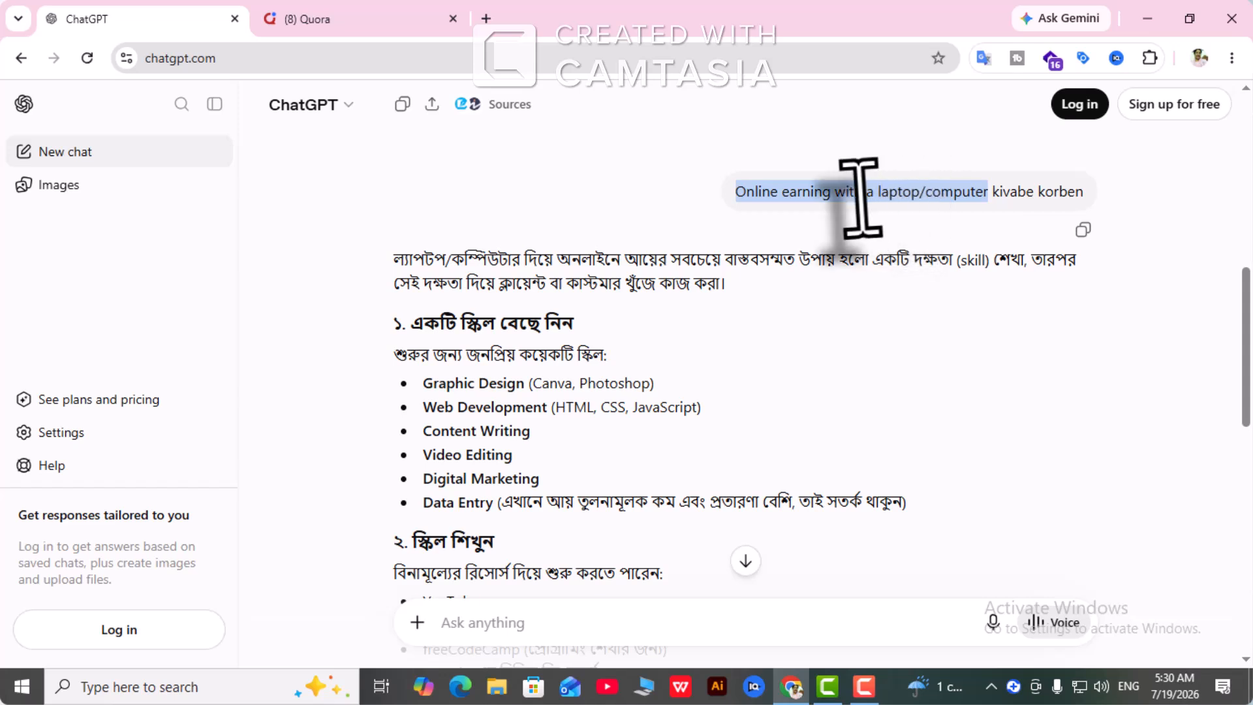
right_click(750, 197)
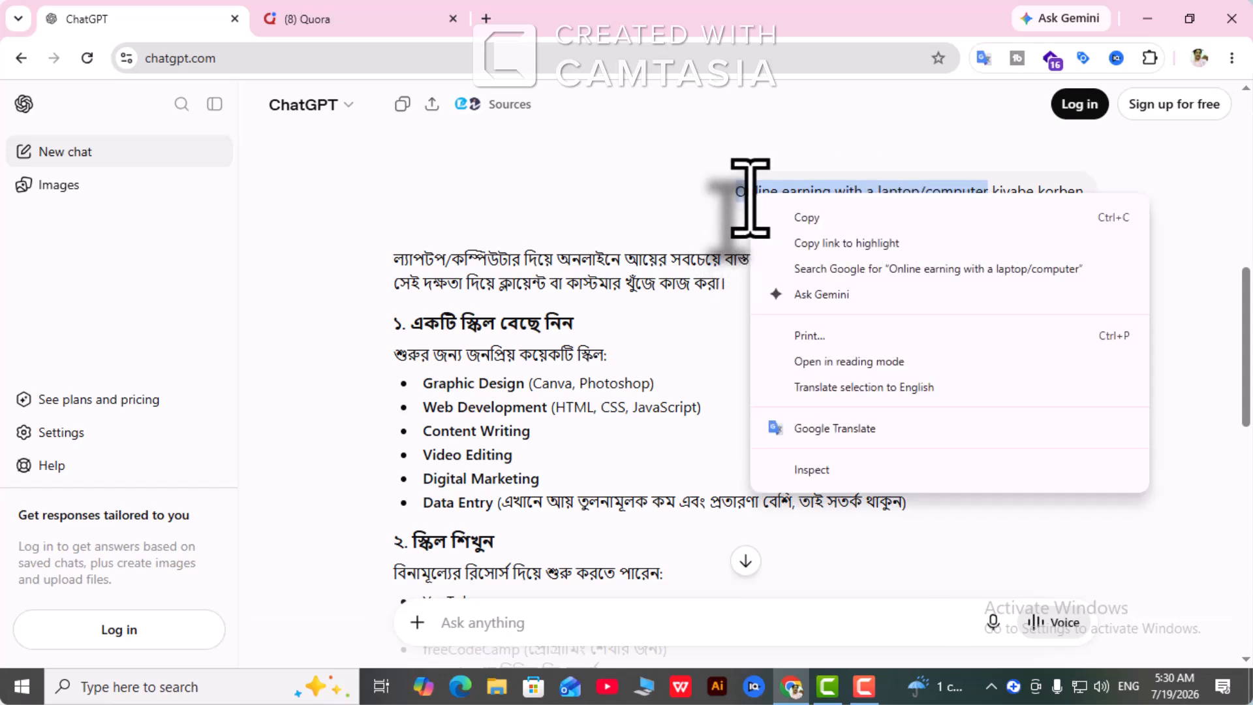
click(802, 219)
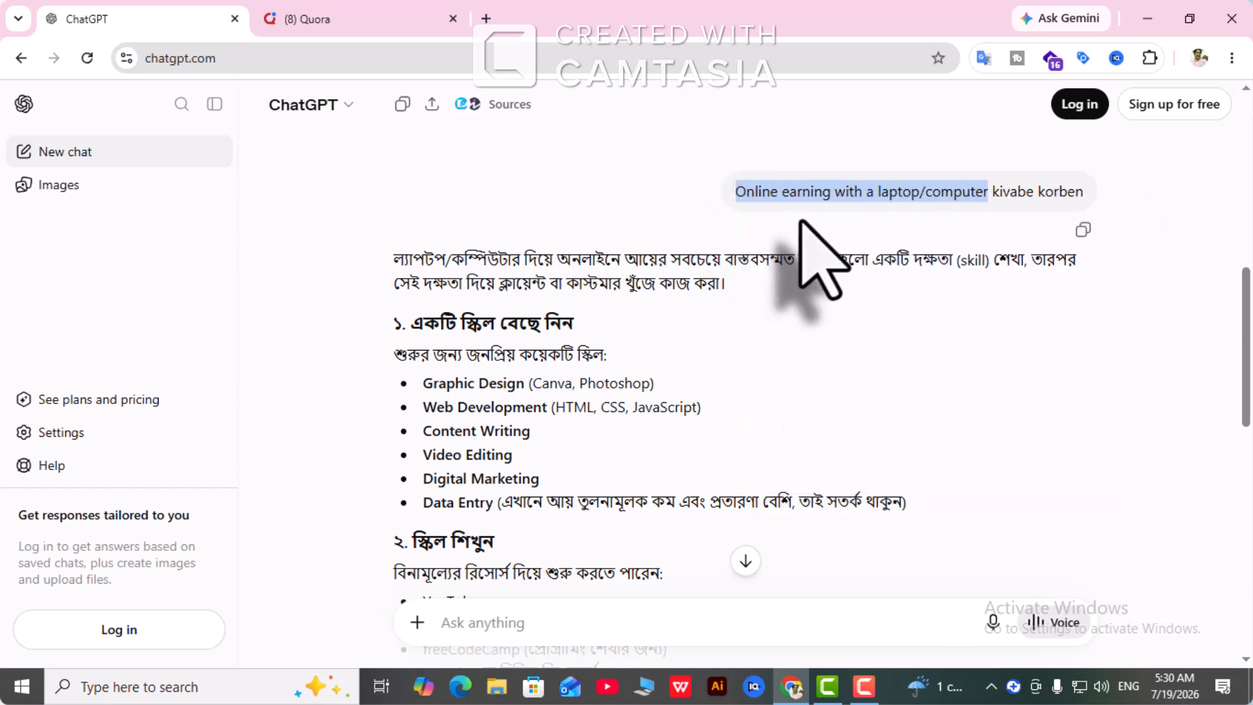
click(371, 26)
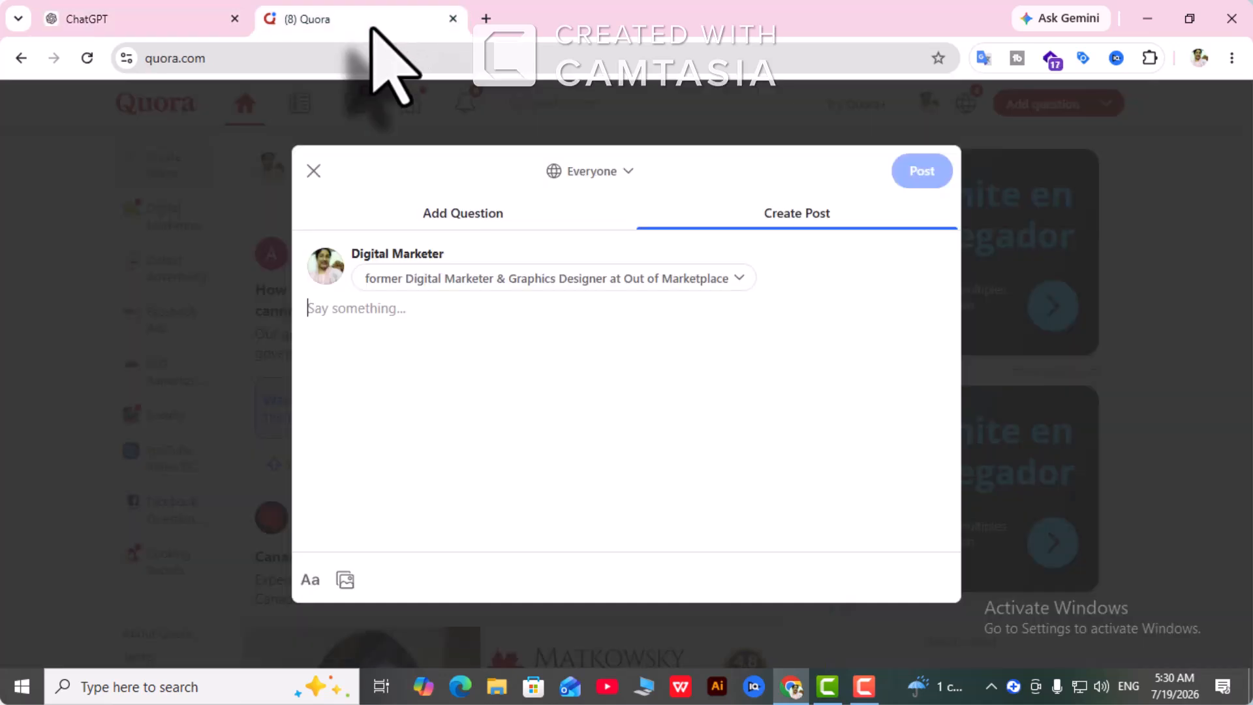
right_click(313, 323)
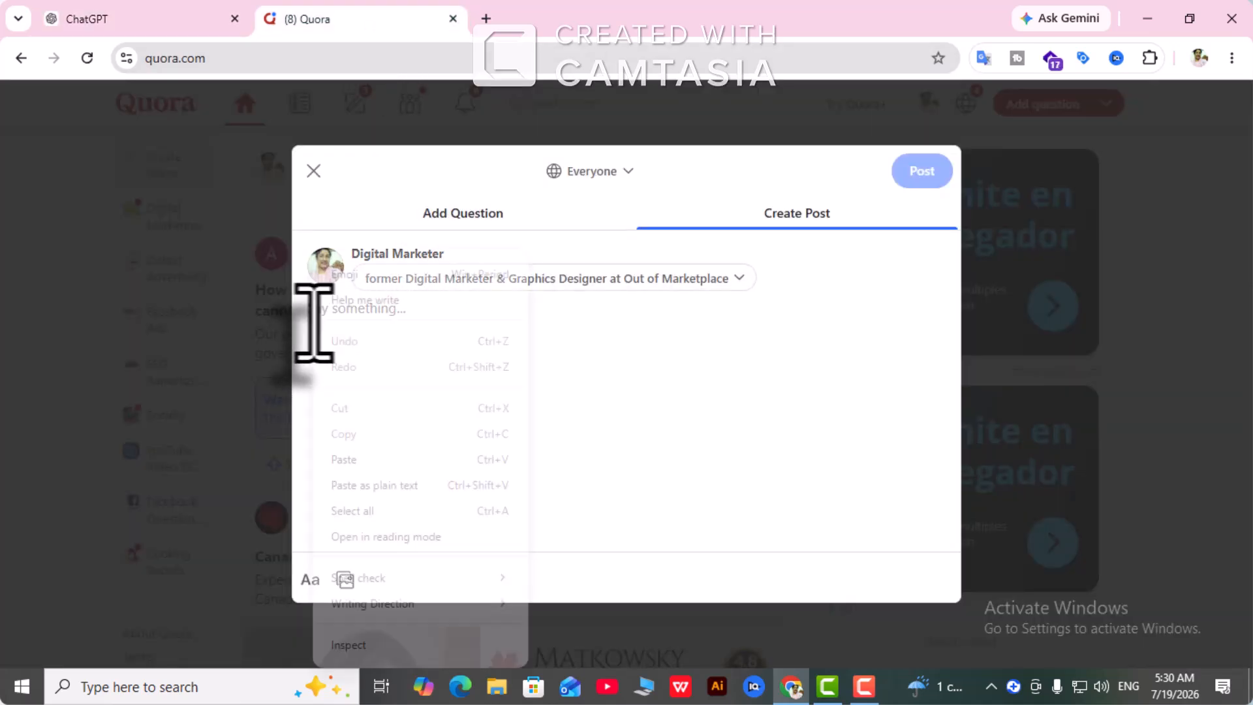
click(340, 461)
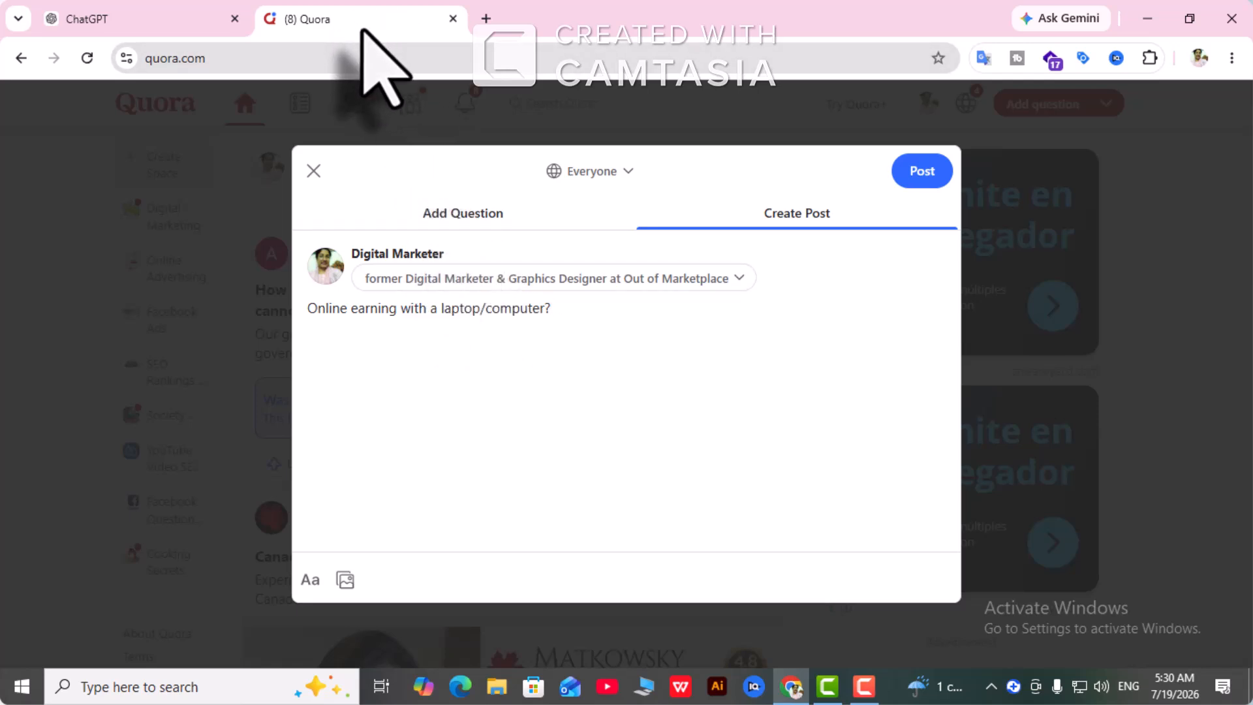
- Copy the ChatGPT answer from its opening paragraph through the fraud-warning list, paste it below the post's opening line, and review it
click(88, 20)
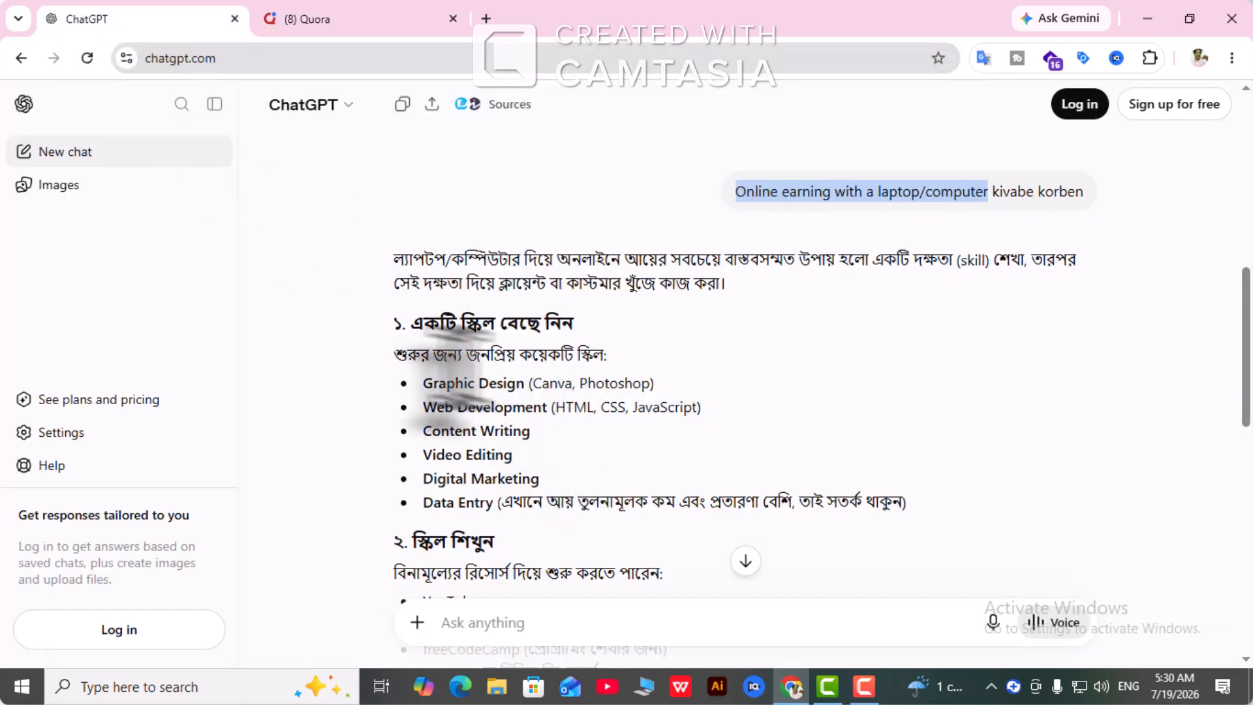
drag(392, 258, 852, 479)
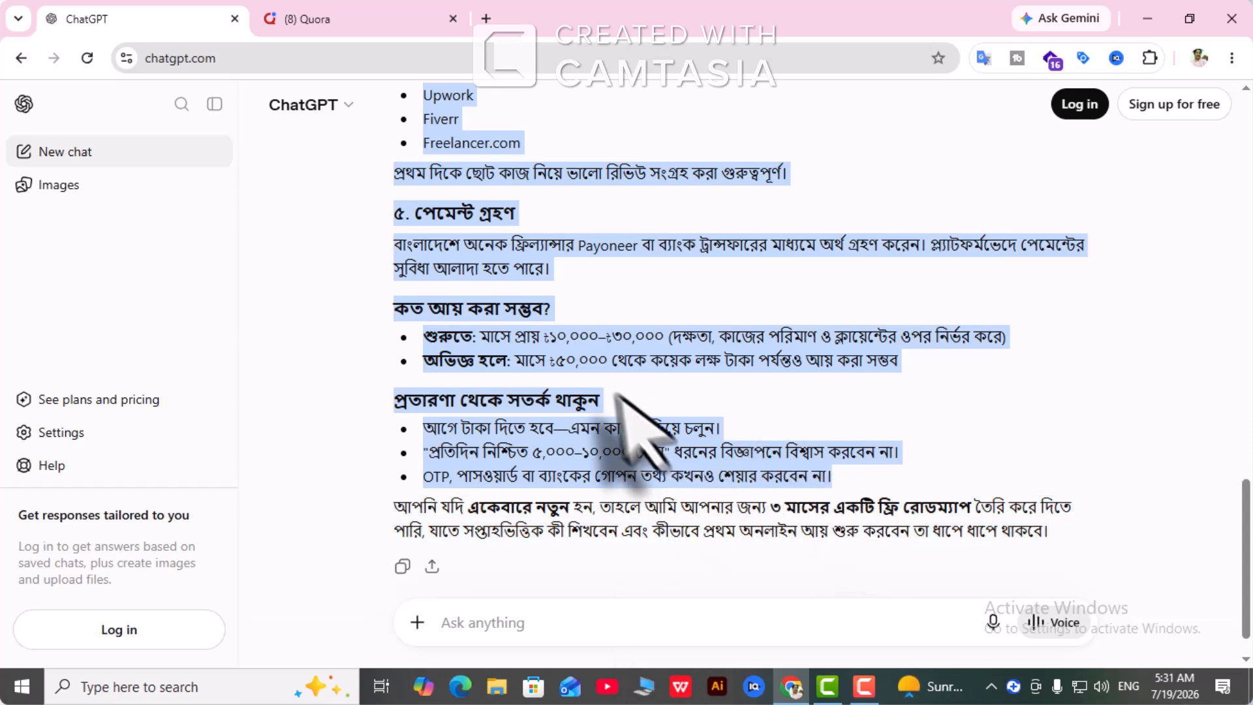
right_click(531, 333)
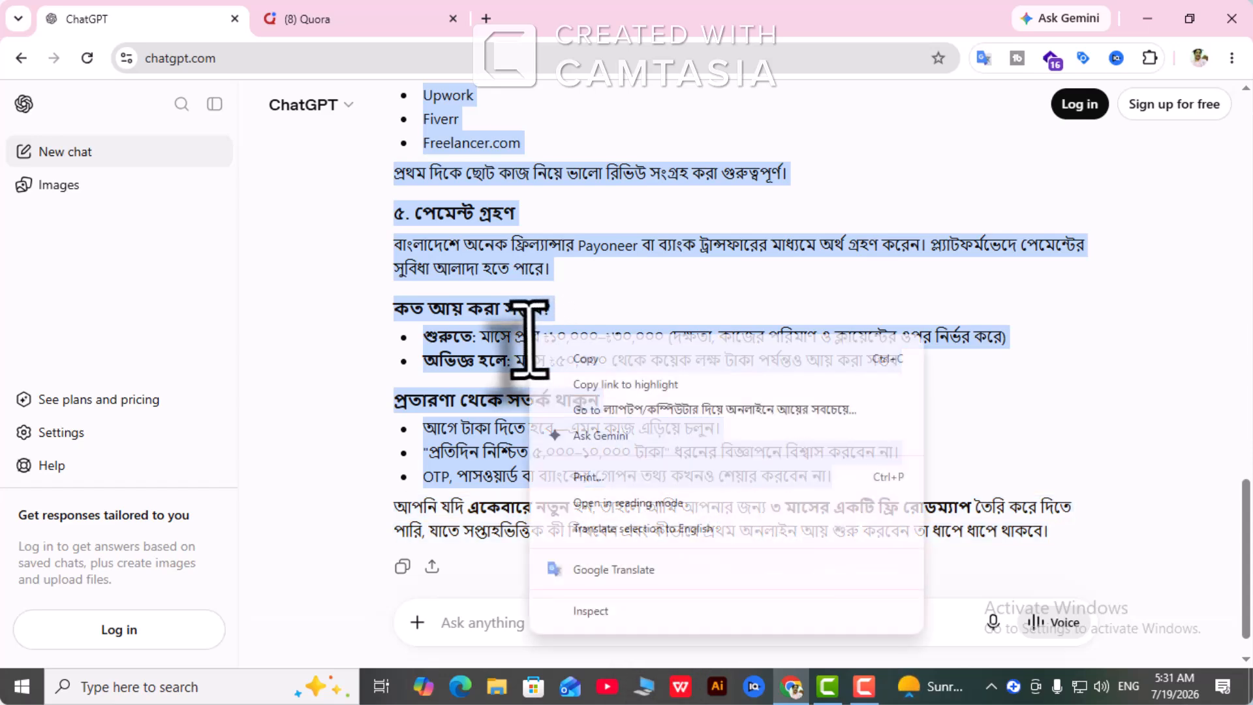
click(586, 359)
scroll(516, 196, up, 1)
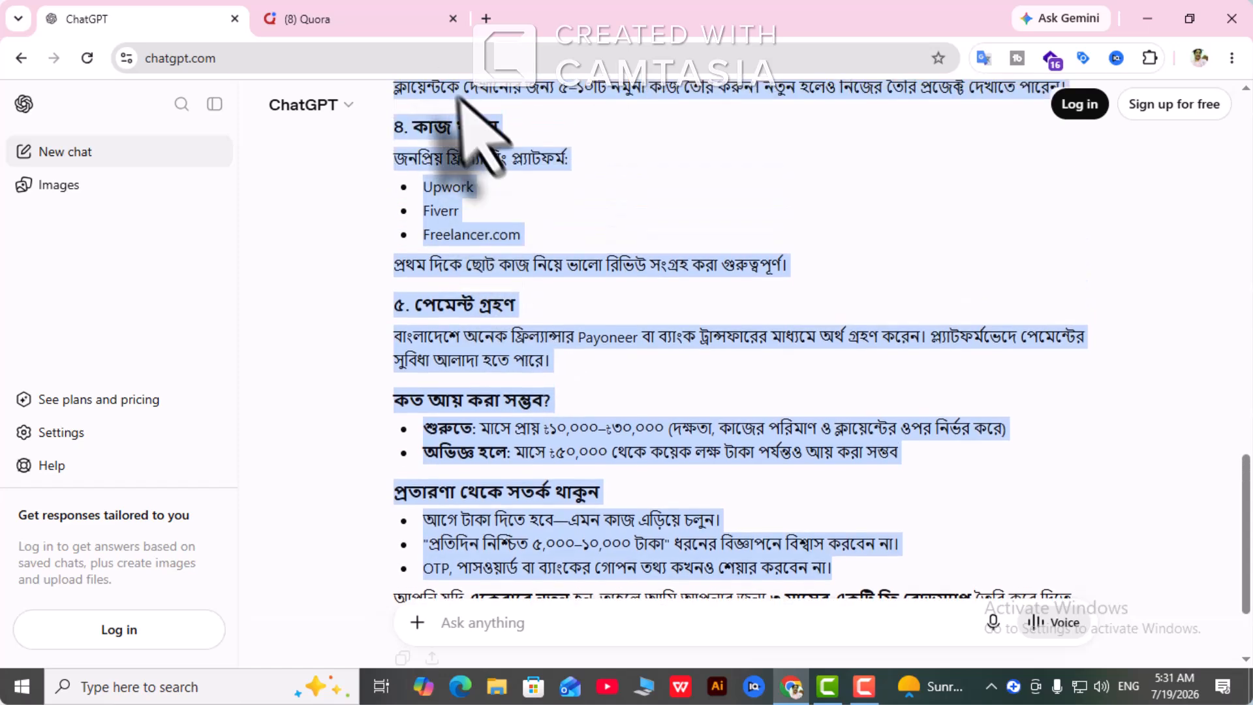
click(382, 30)
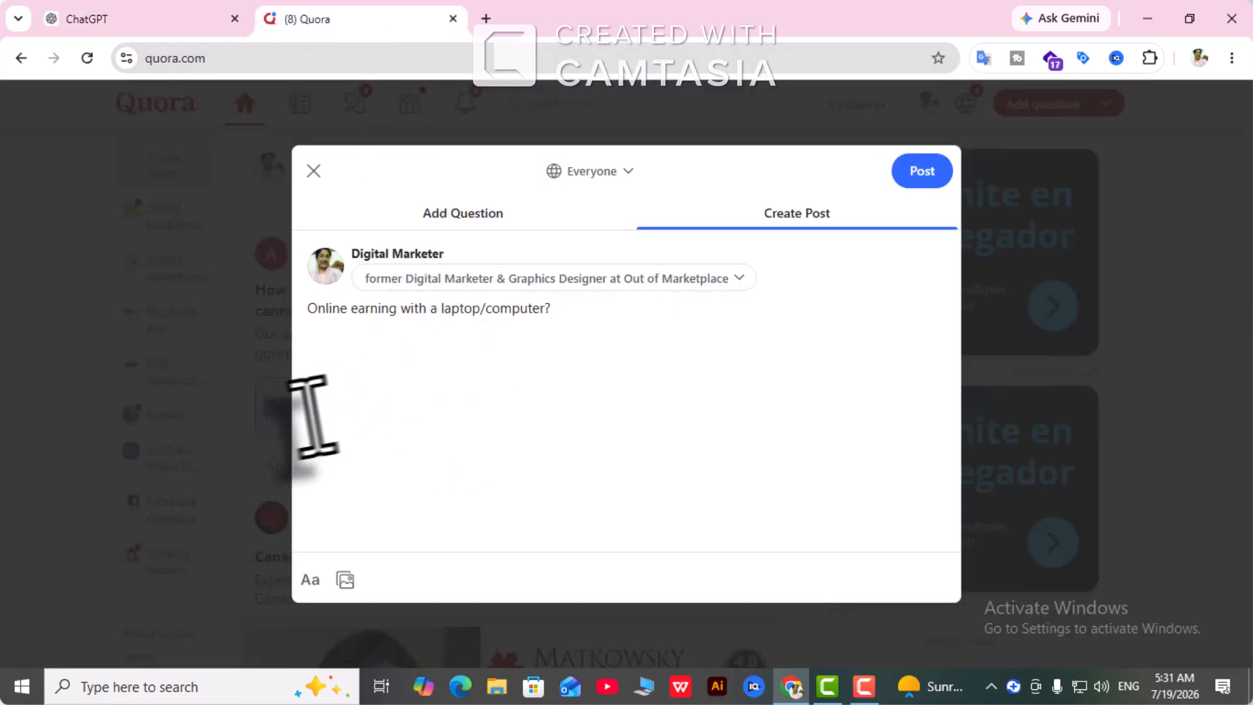
right_click(308, 343)
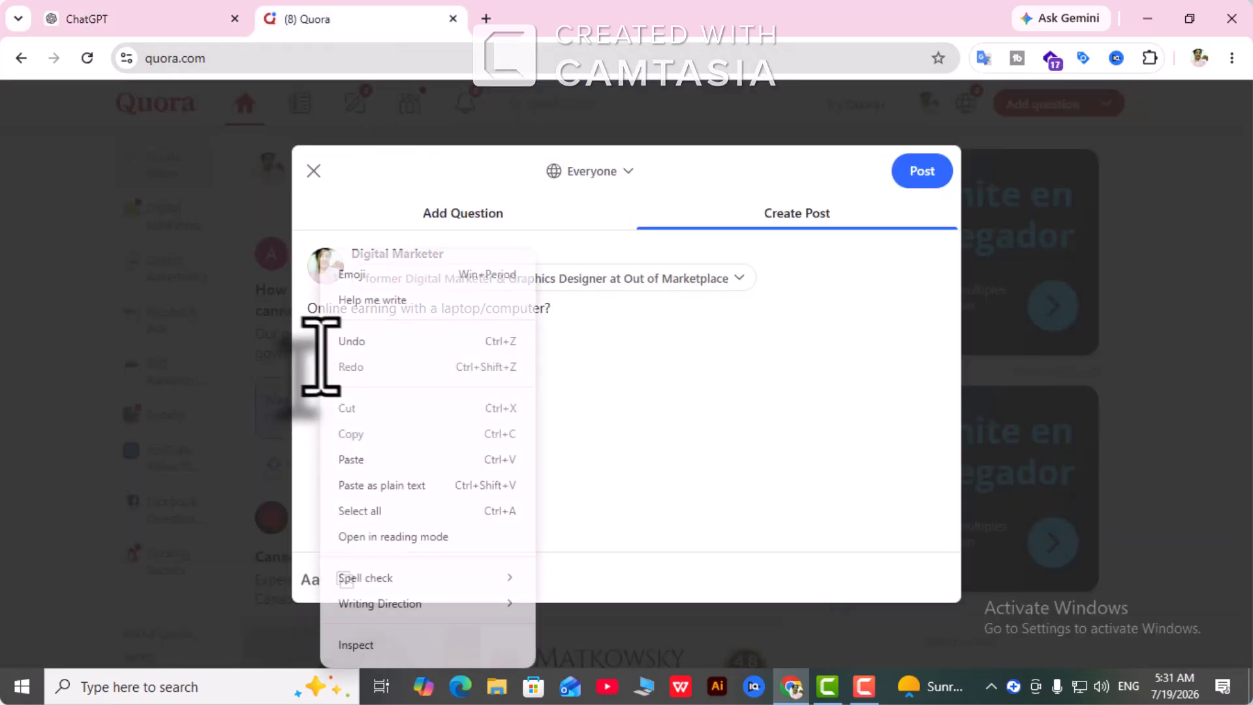
click(351, 460)
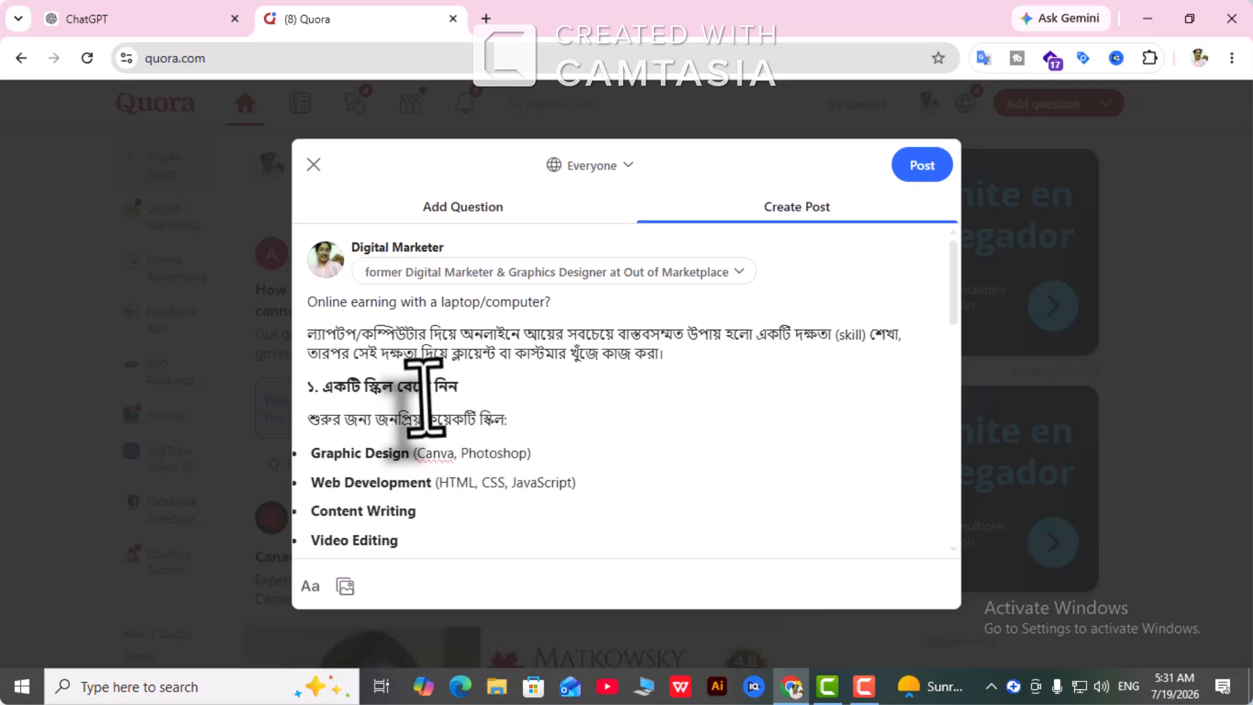
scroll(431, 395, down, 8)
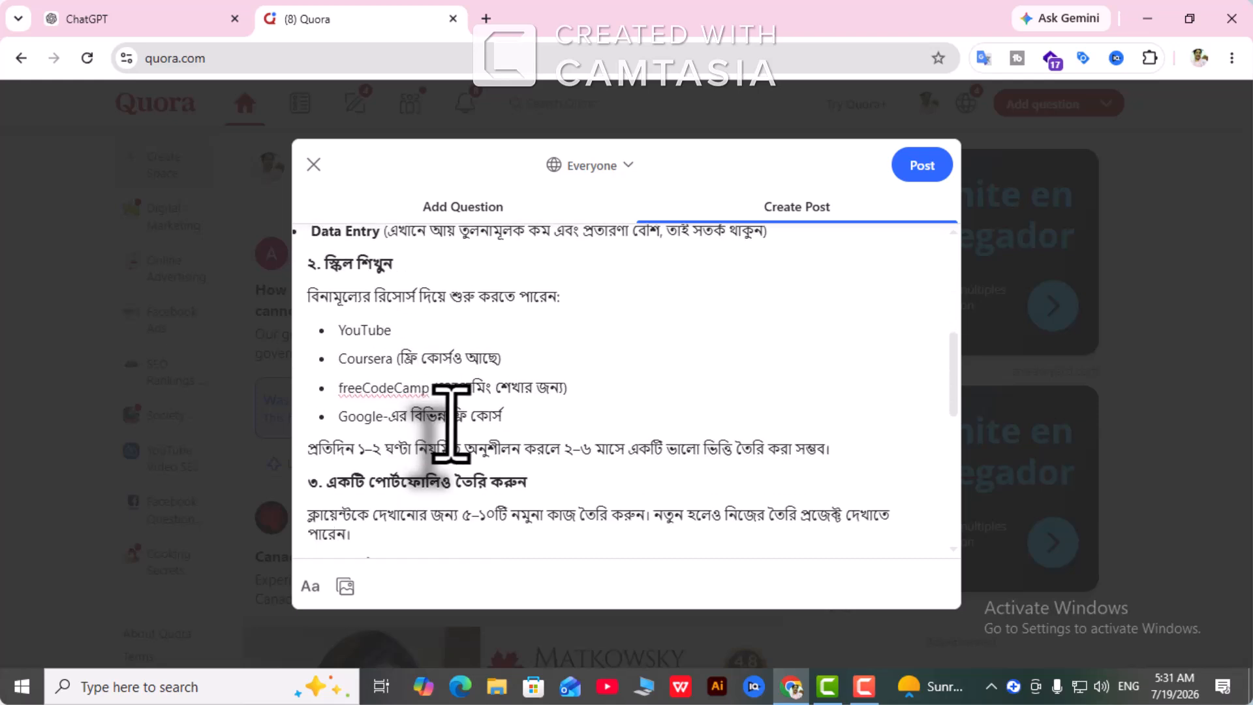
scroll(453, 428, down, 4)
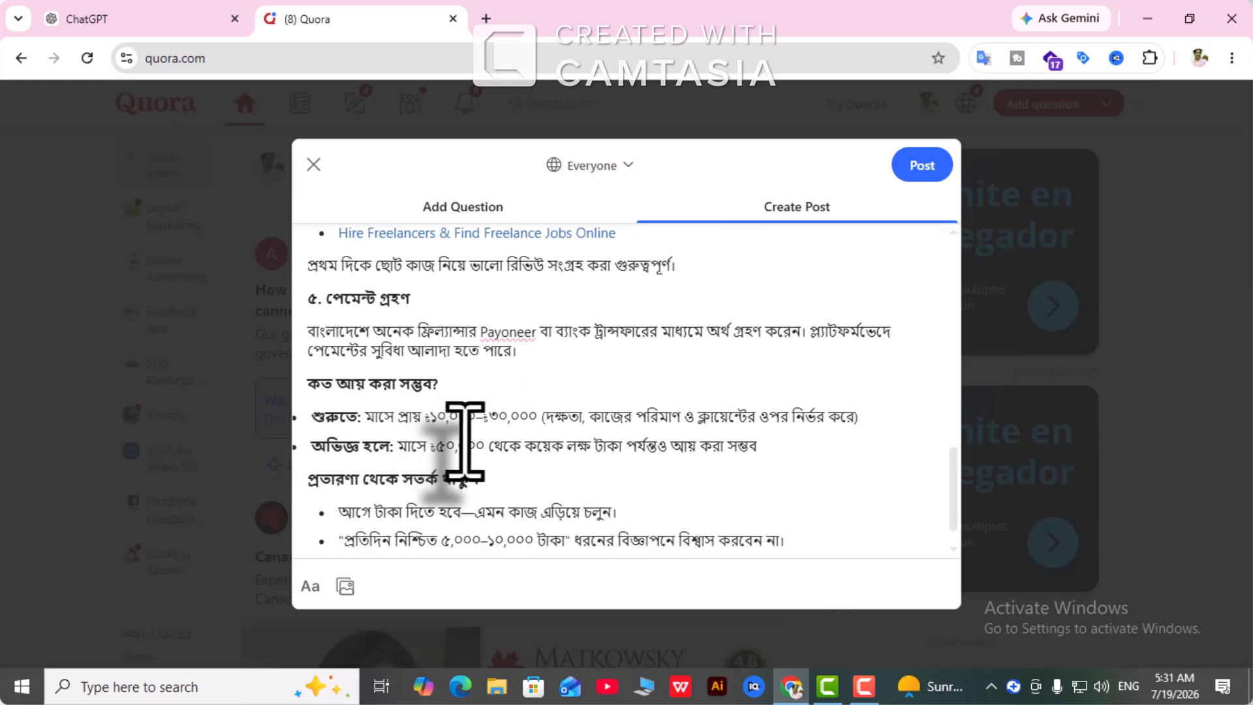
scroll(465, 442, up, 2)
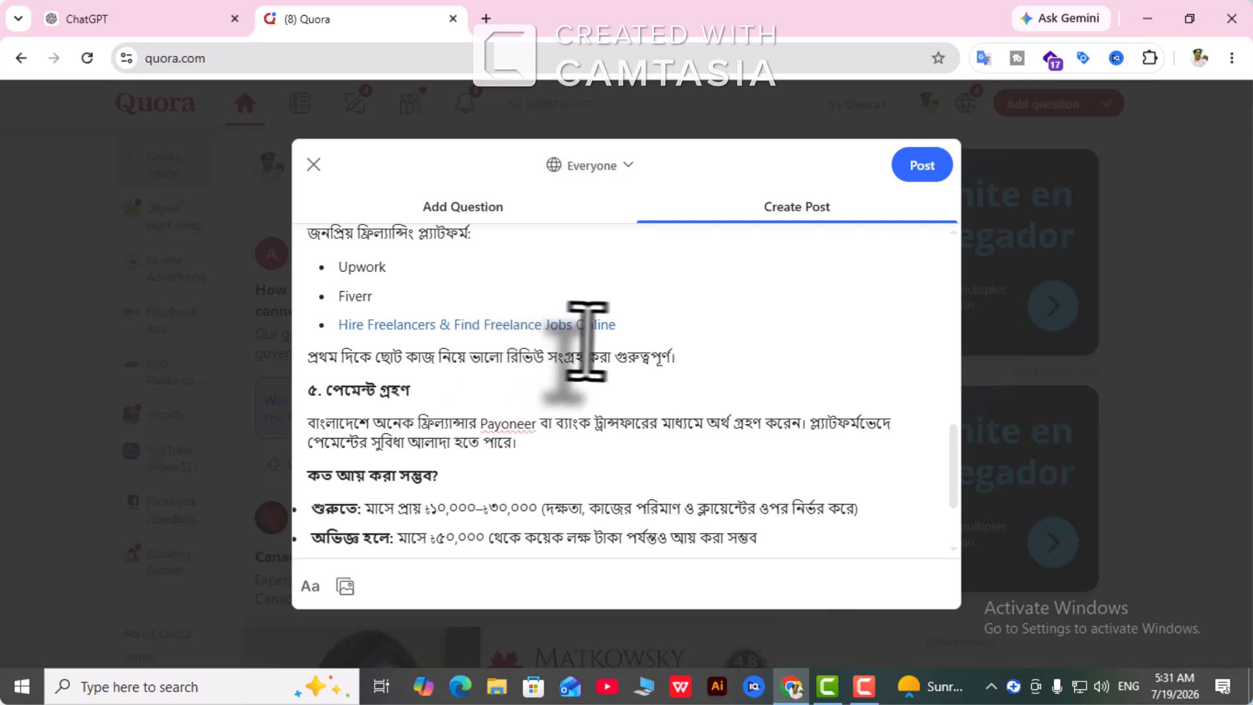
scroll(522, 346, down, 2)
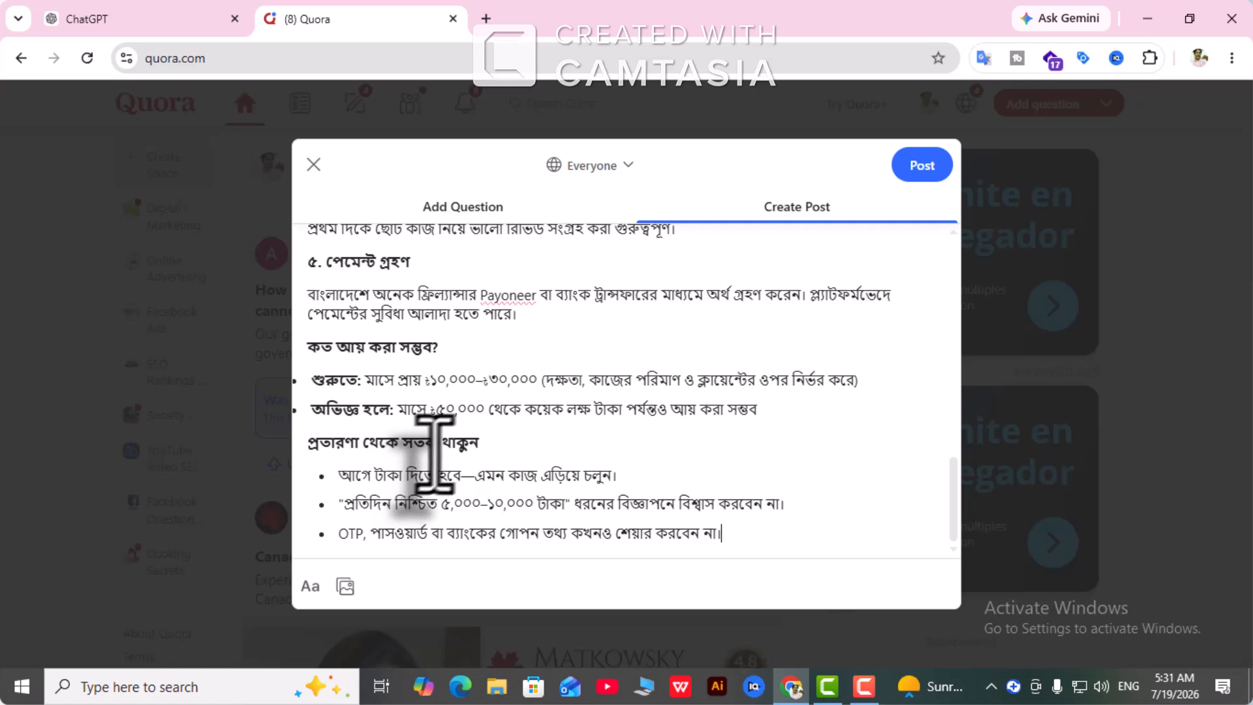
- Show the text formatting options and add "Click Here" at the end of the payment section's paragraph in the post
click(310, 586)
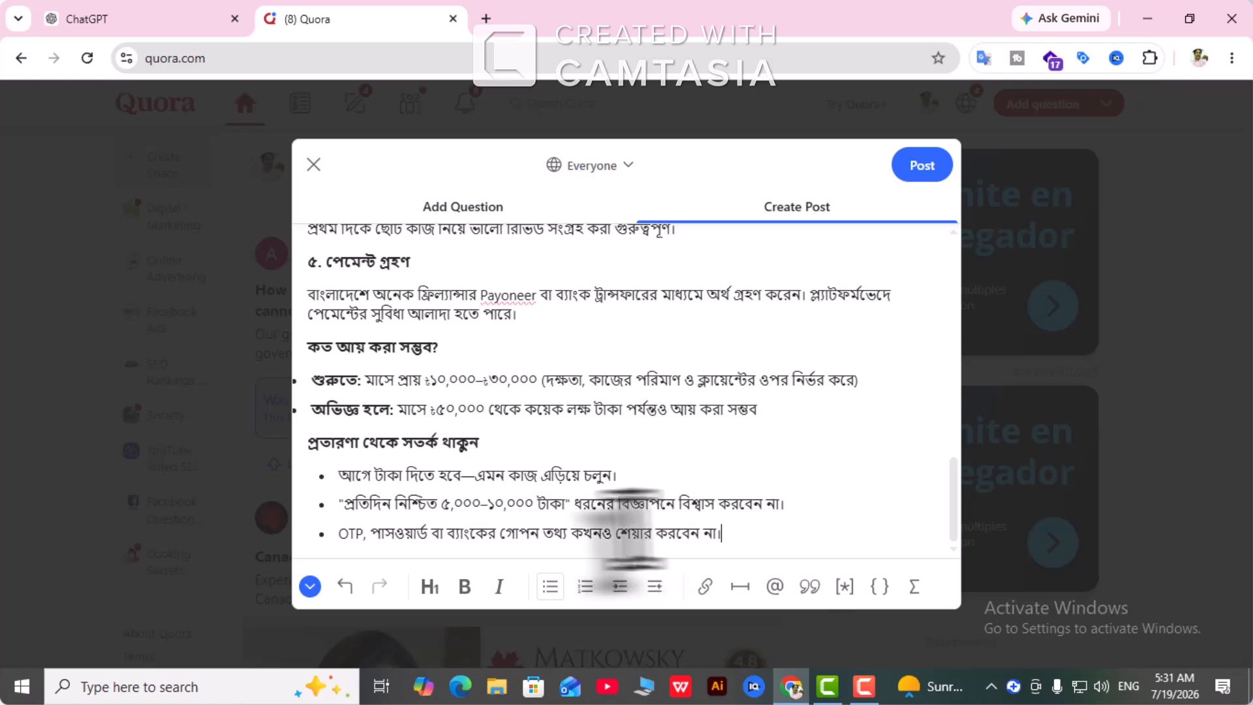
click(706, 587)
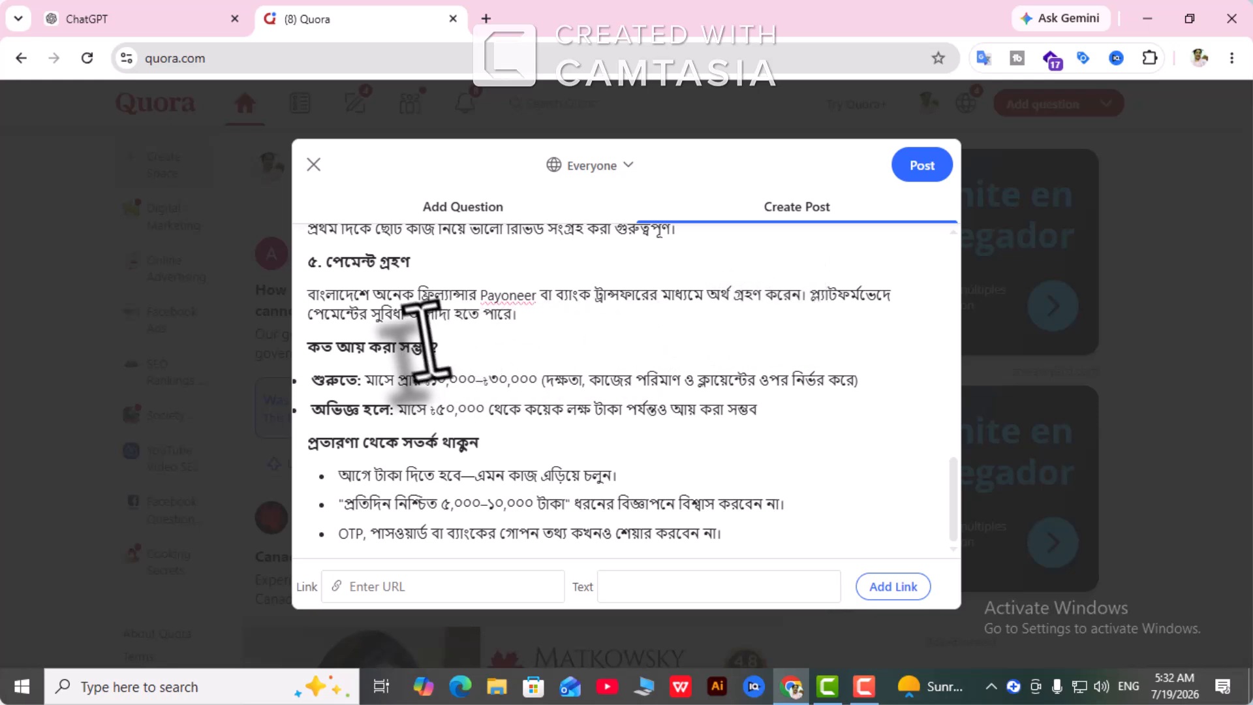
click(524, 319)
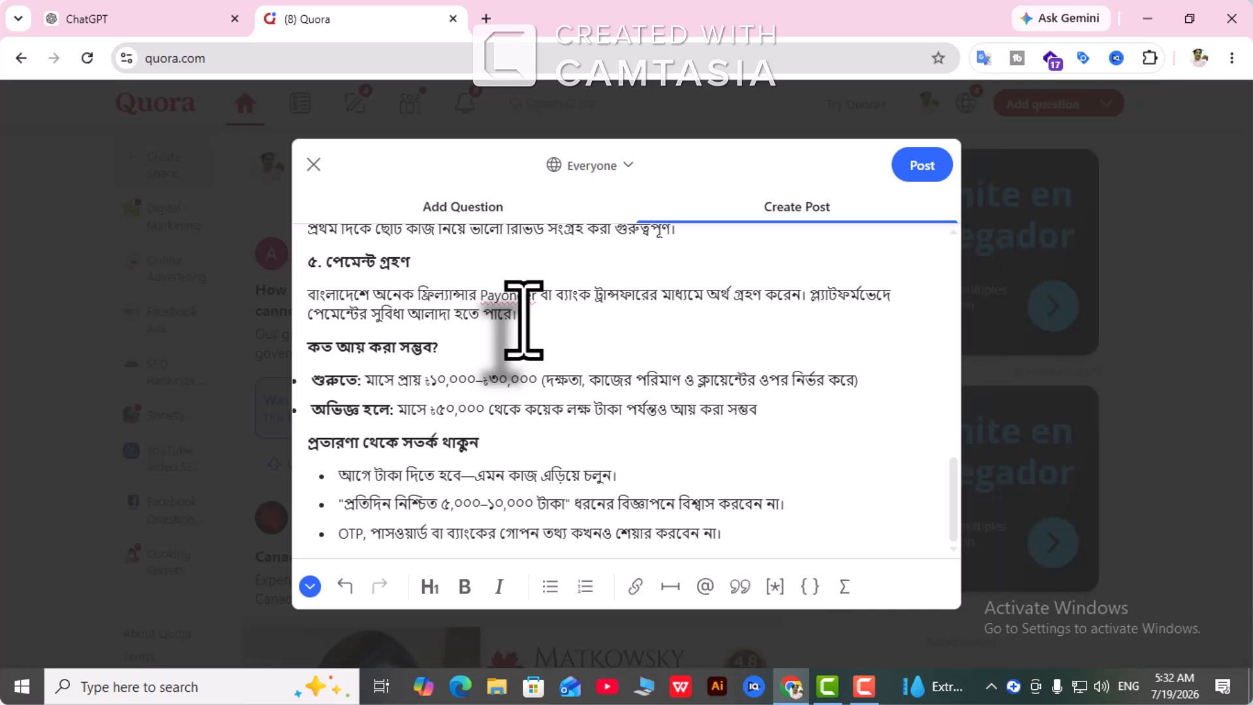
text(i)
text(ick)
text( H)
text(ere)
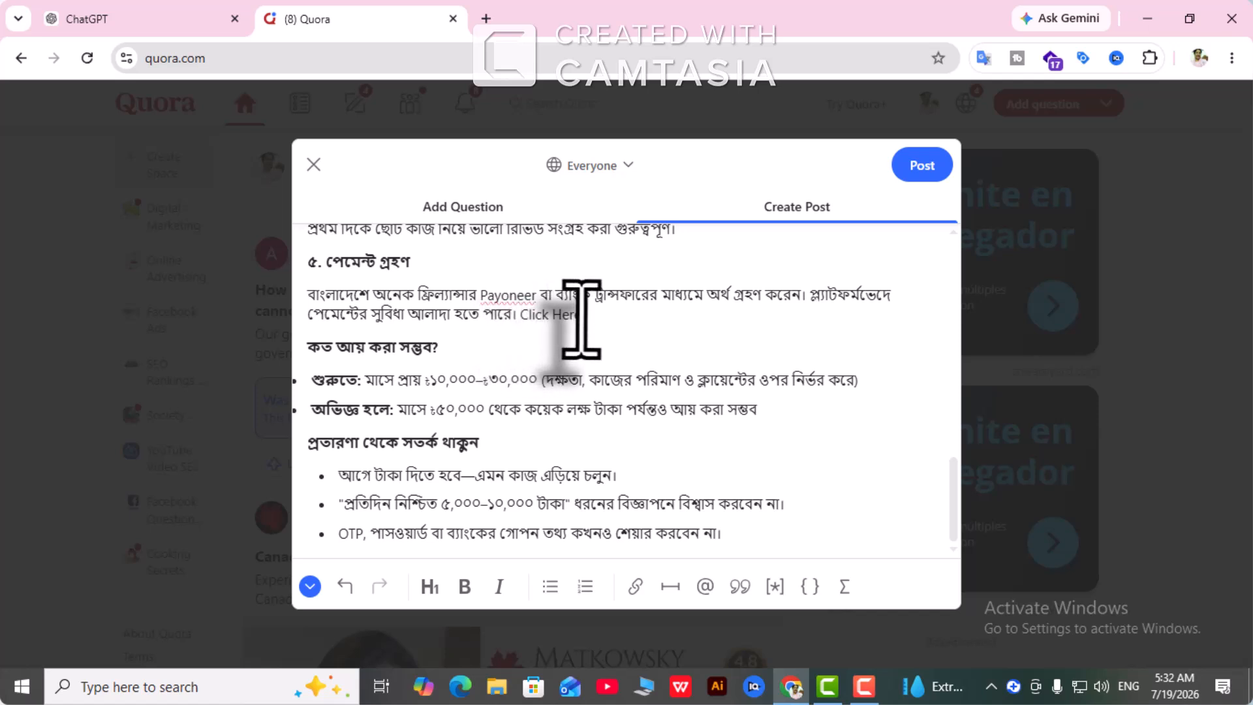
drag(581, 316, 520, 317)
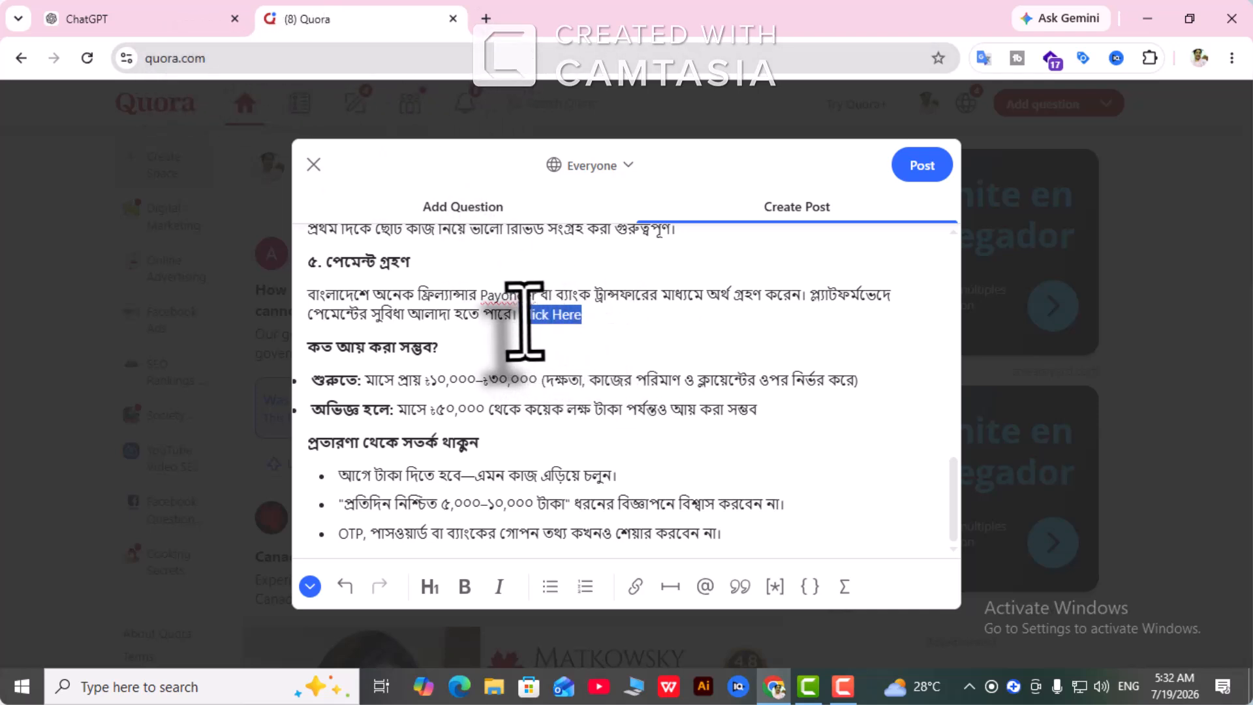
- Insert the image quora earning.png from Downloads below the "কত আয় করা সম্ভব?" heading in the post
click(590, 341)
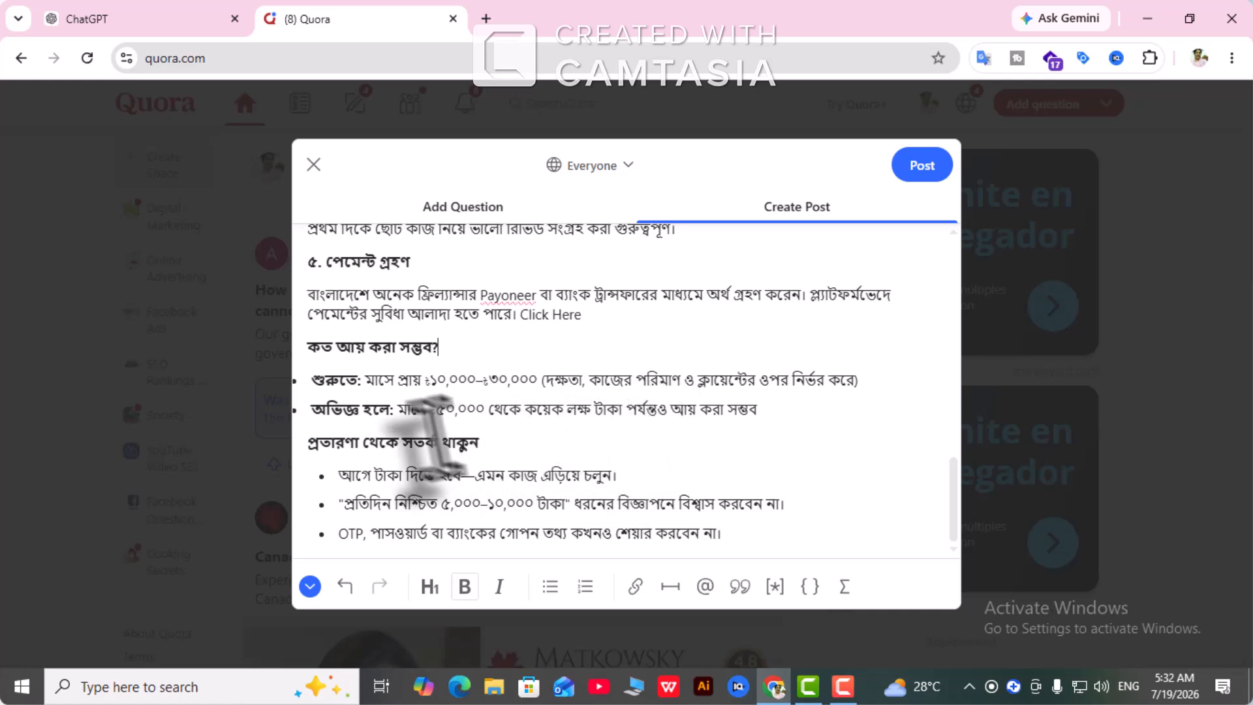
click(310, 586)
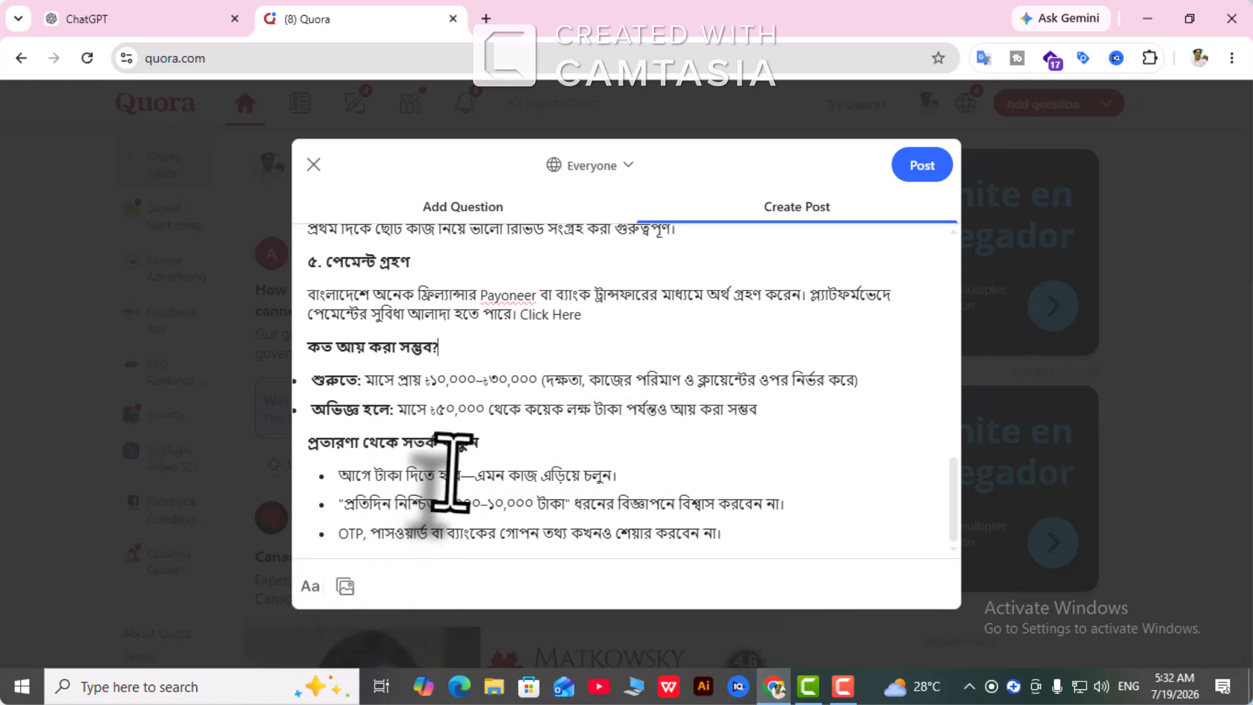
click(344, 585)
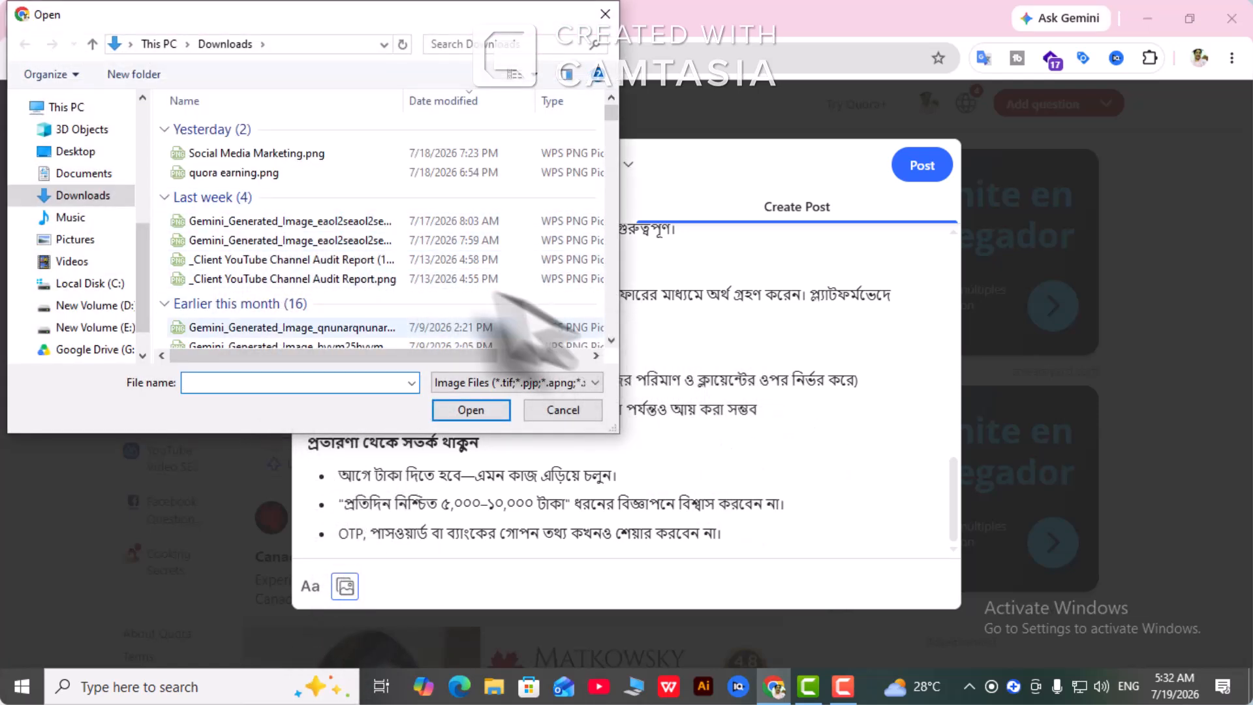
click(237, 175)
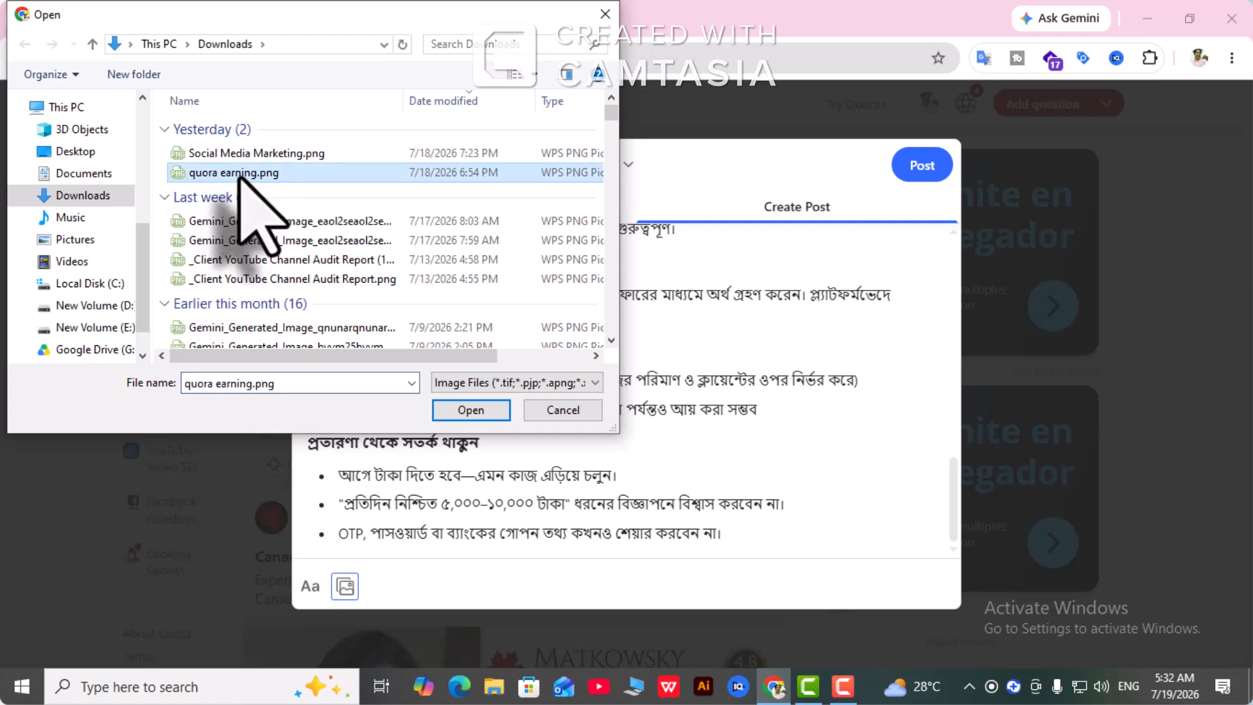
click(238, 175)
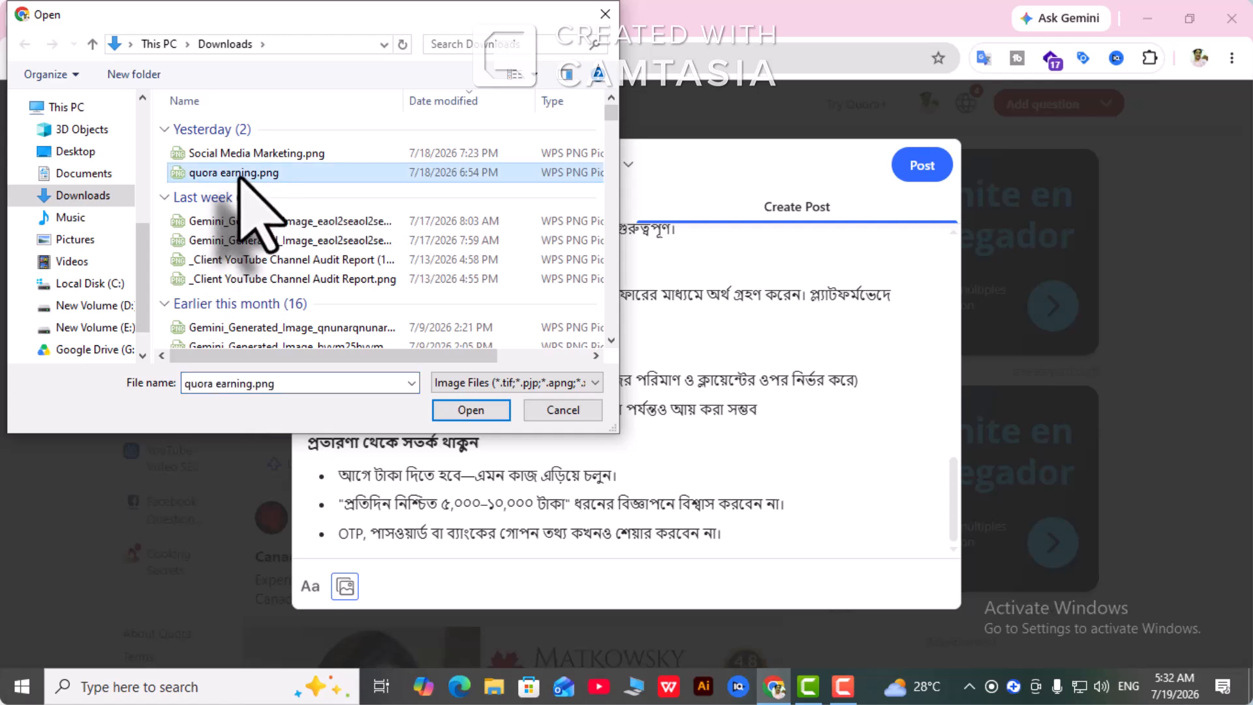
click(471, 411)
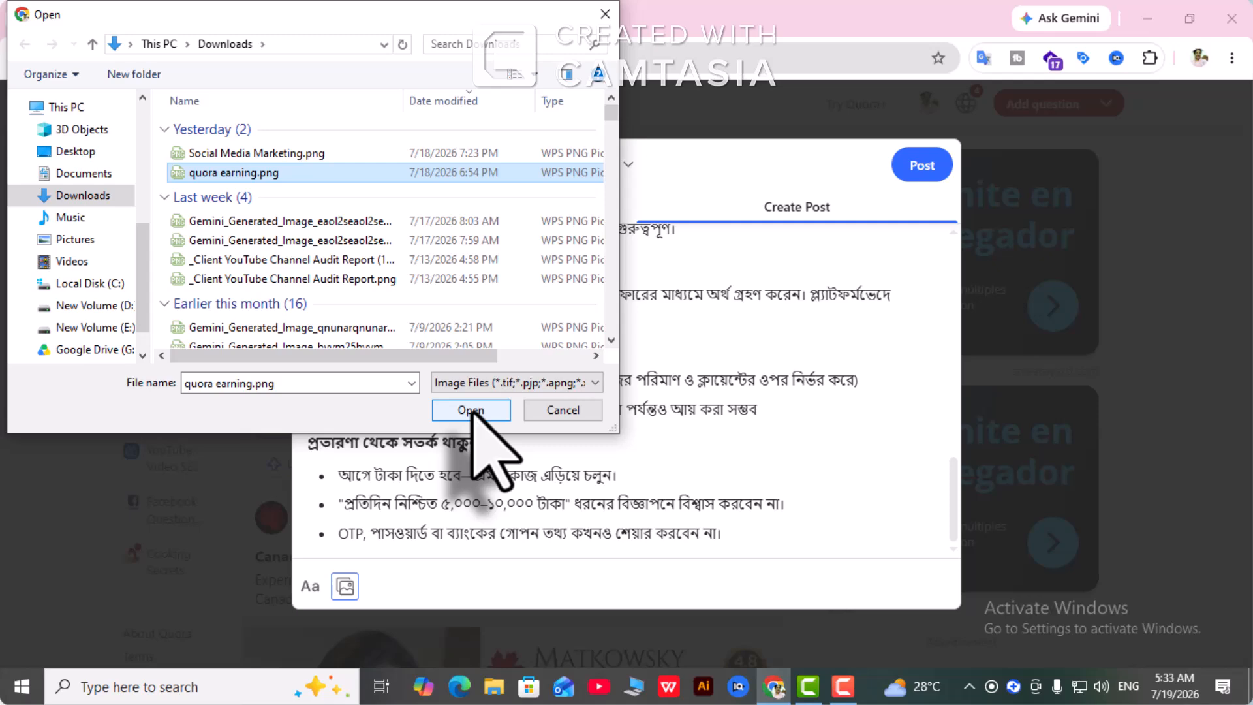
click(471, 411)
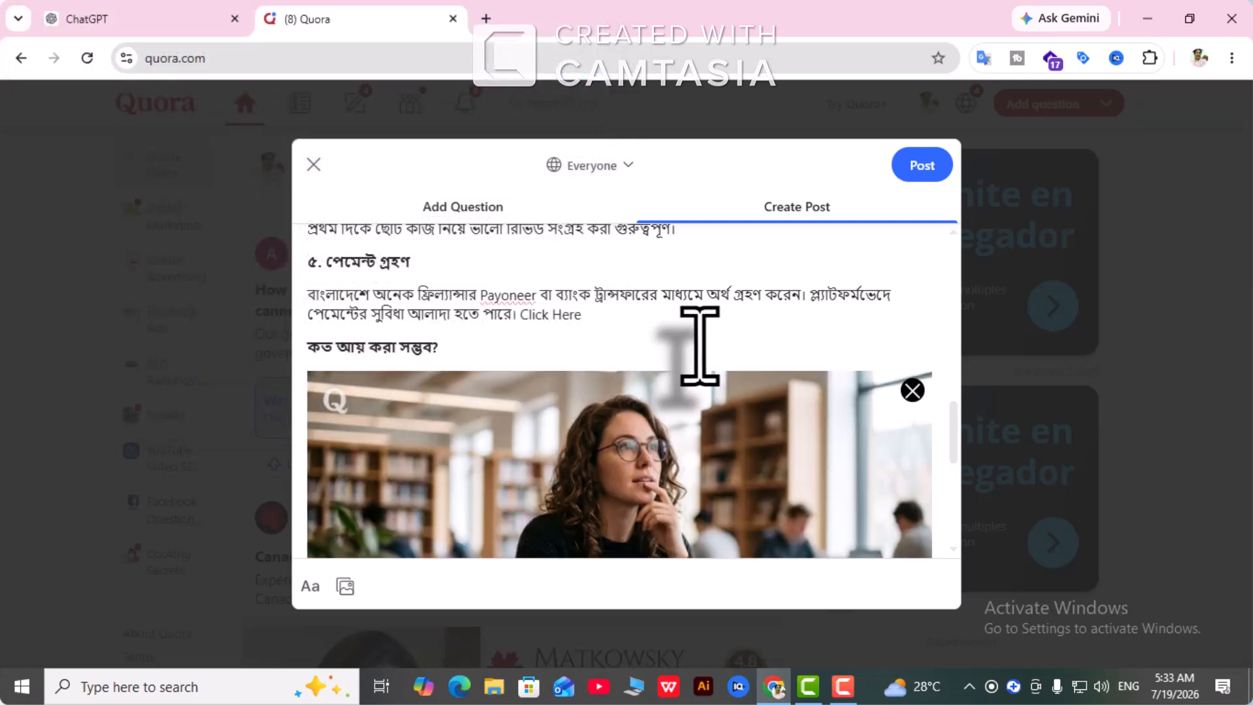
- Start a plain, unbulleted line below the last item of the fraud-warning list at the end of the post
scroll(700, 346, down, 3)
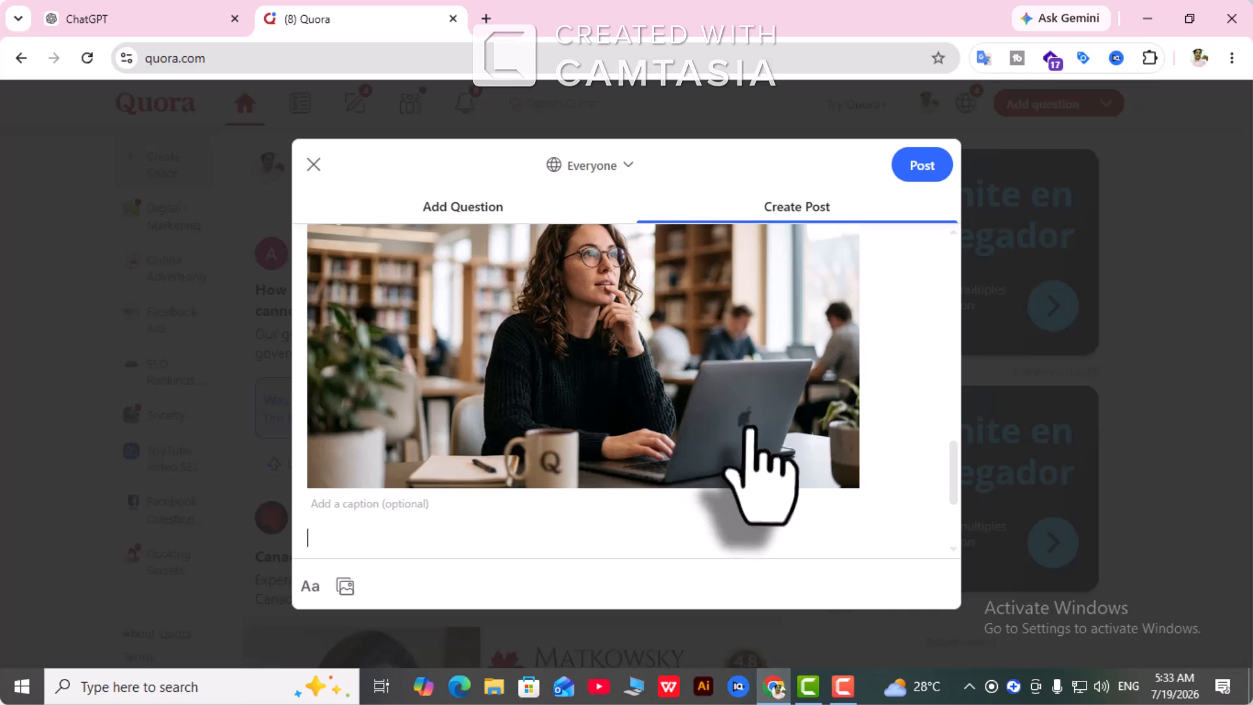
scroll(751, 432, down, 2)
scroll(750, 433, down, 2)
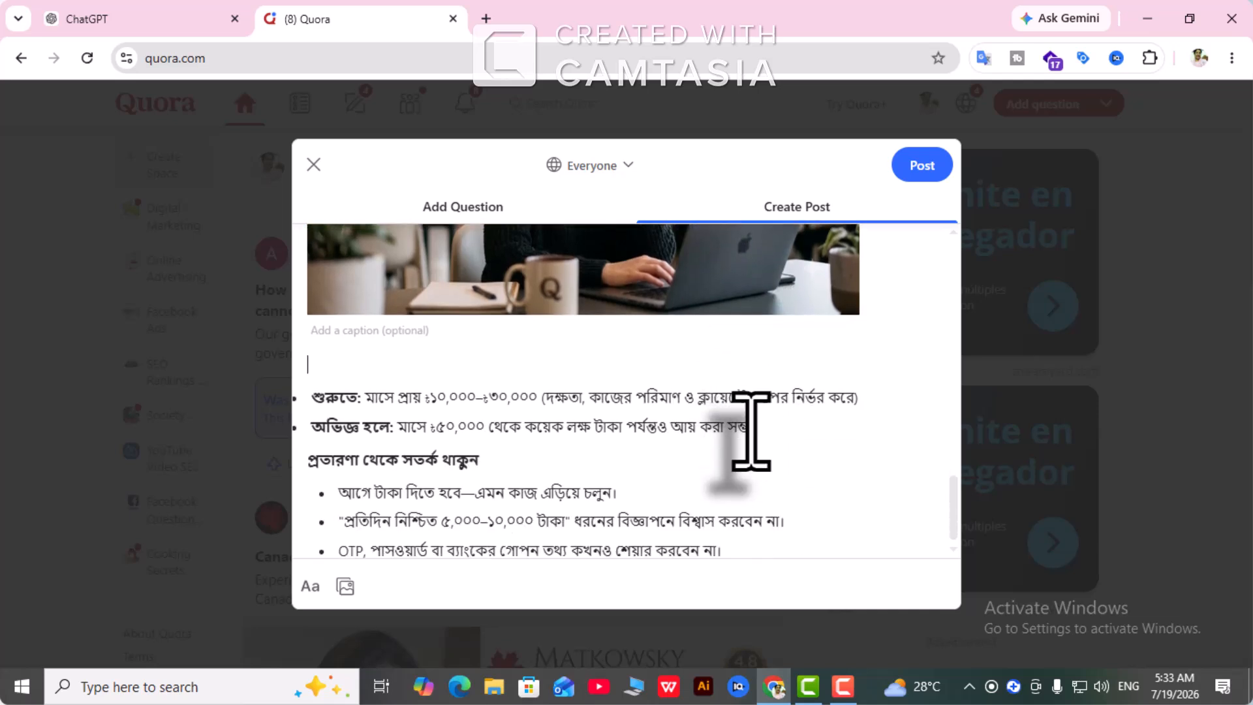
scroll(767, 470, up, 4)
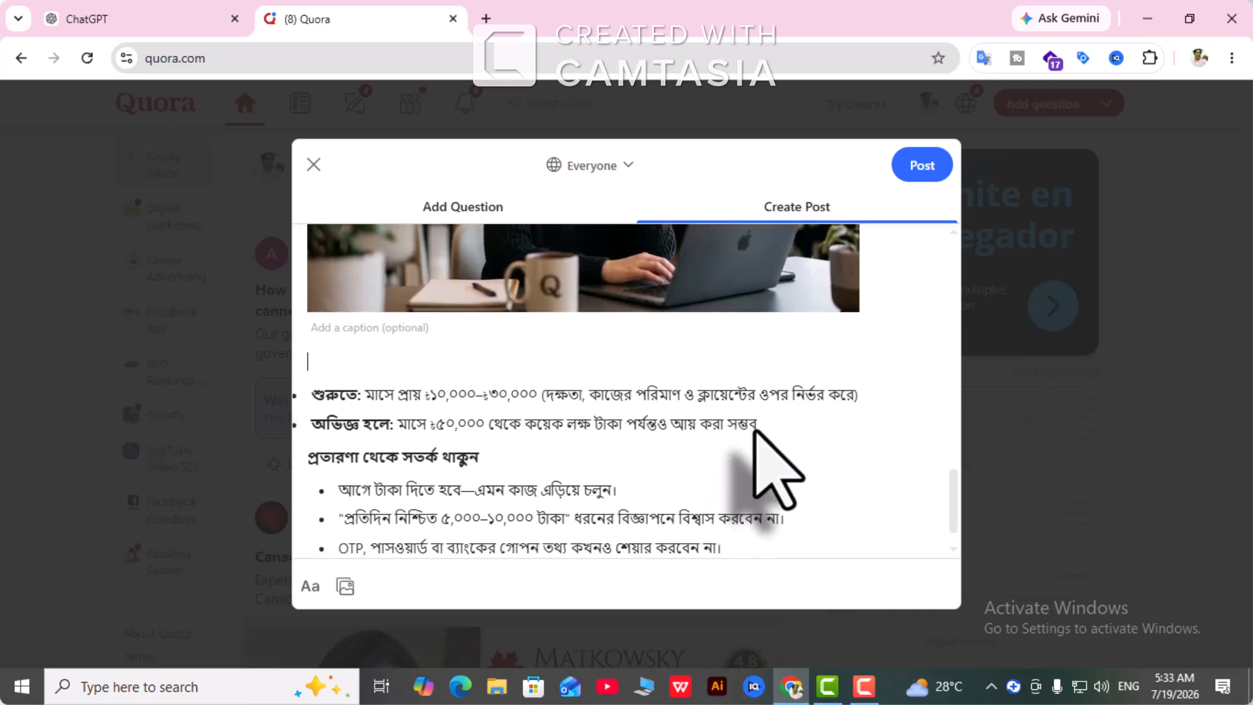
scroll(758, 470, down, 4)
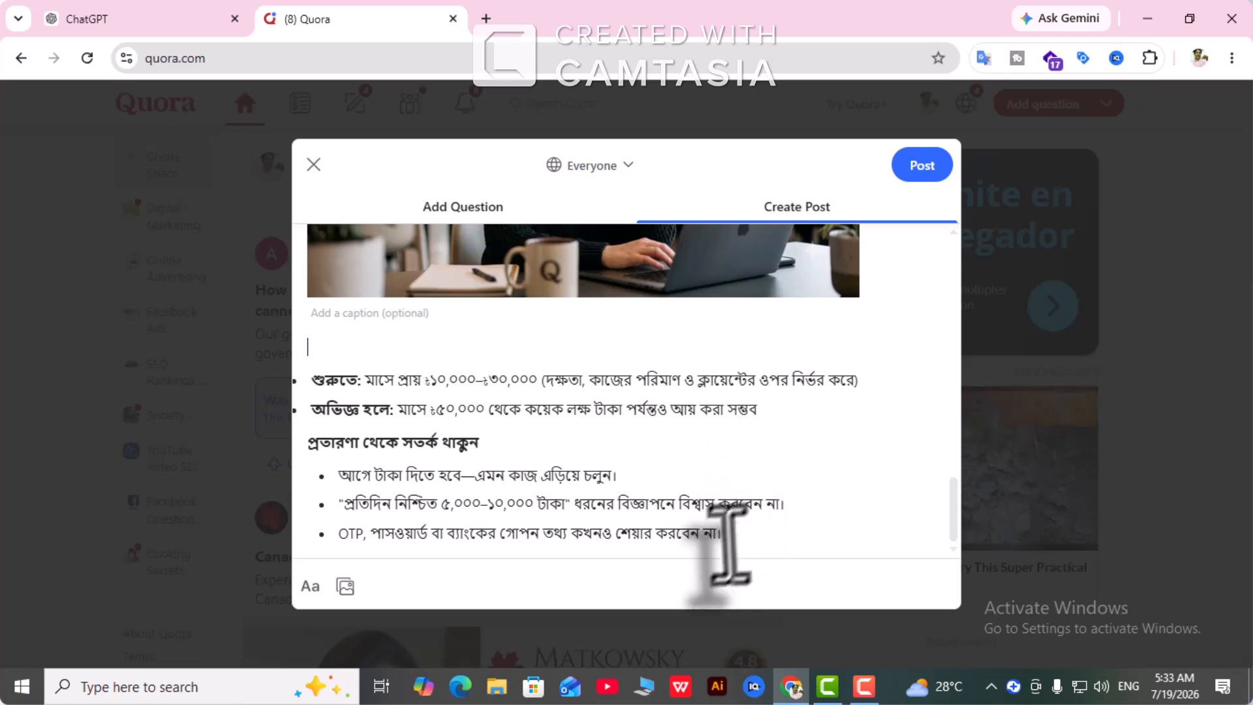
key(Return)
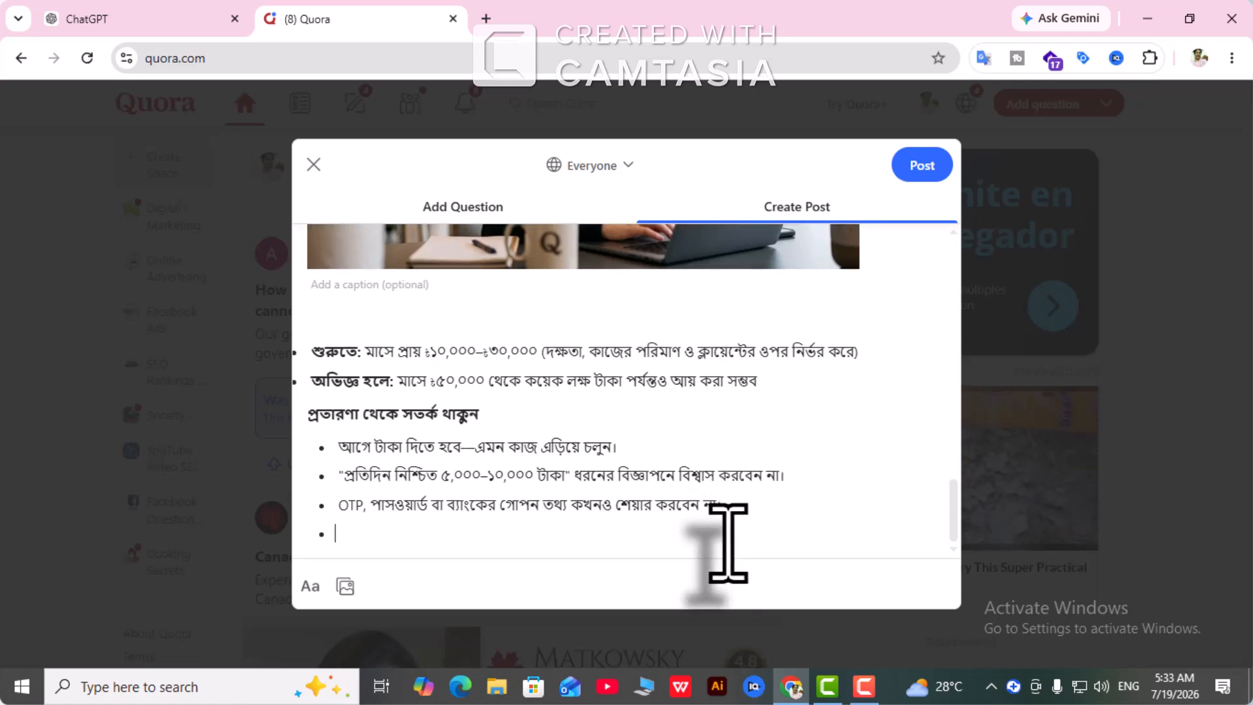
key(BackSpace)
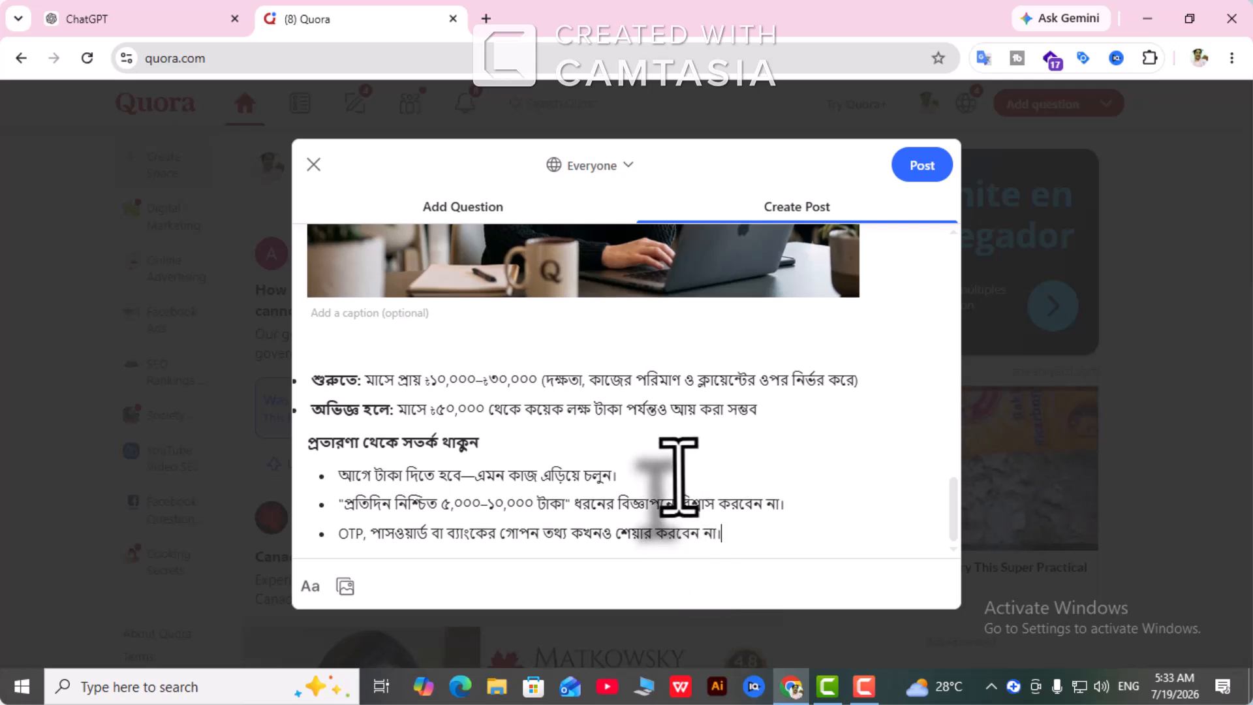
key(Return)
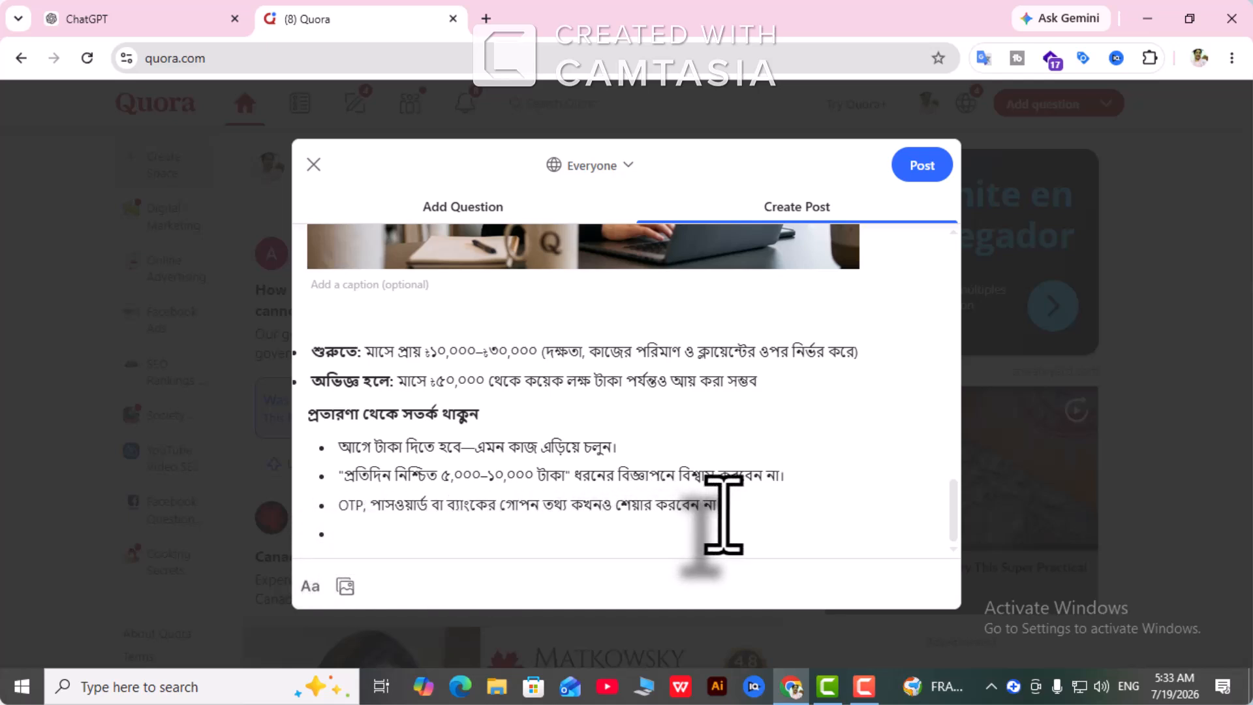
key(BackSpace)
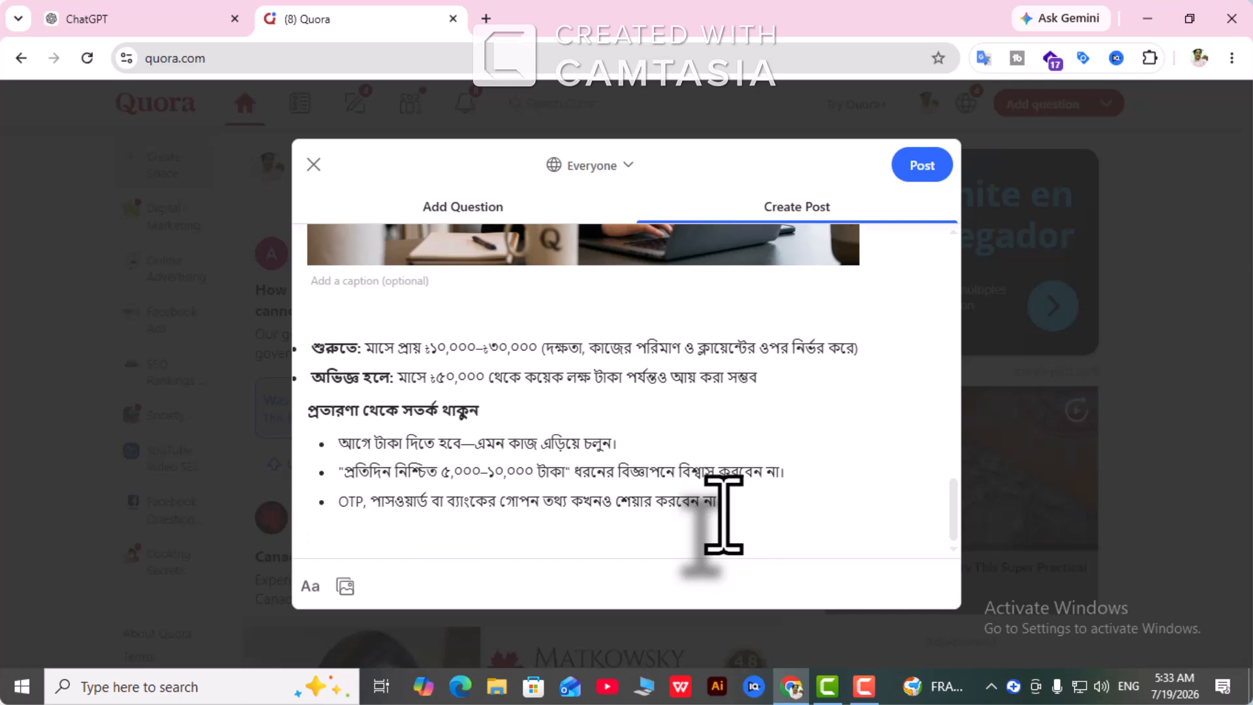
- Add the hashtags "#onlineearning #makemoney #earning" on the last line of the post
text(#onlineearning #)
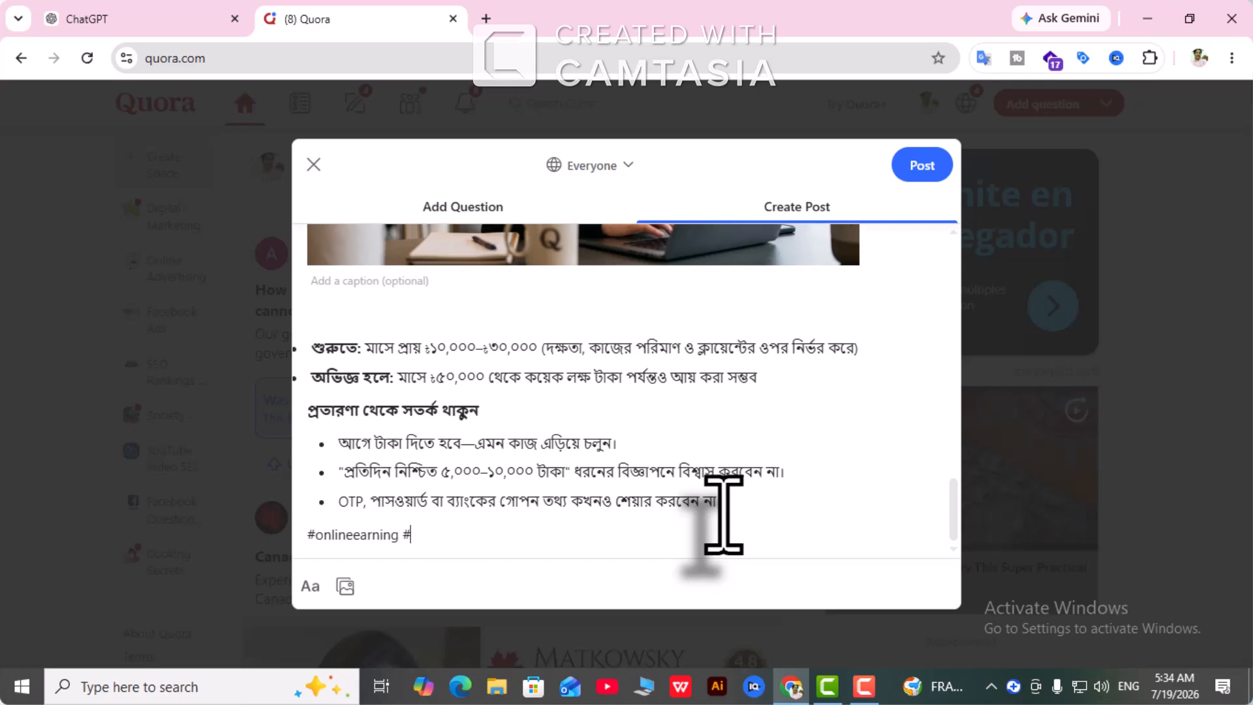
text(make)
text(mo)
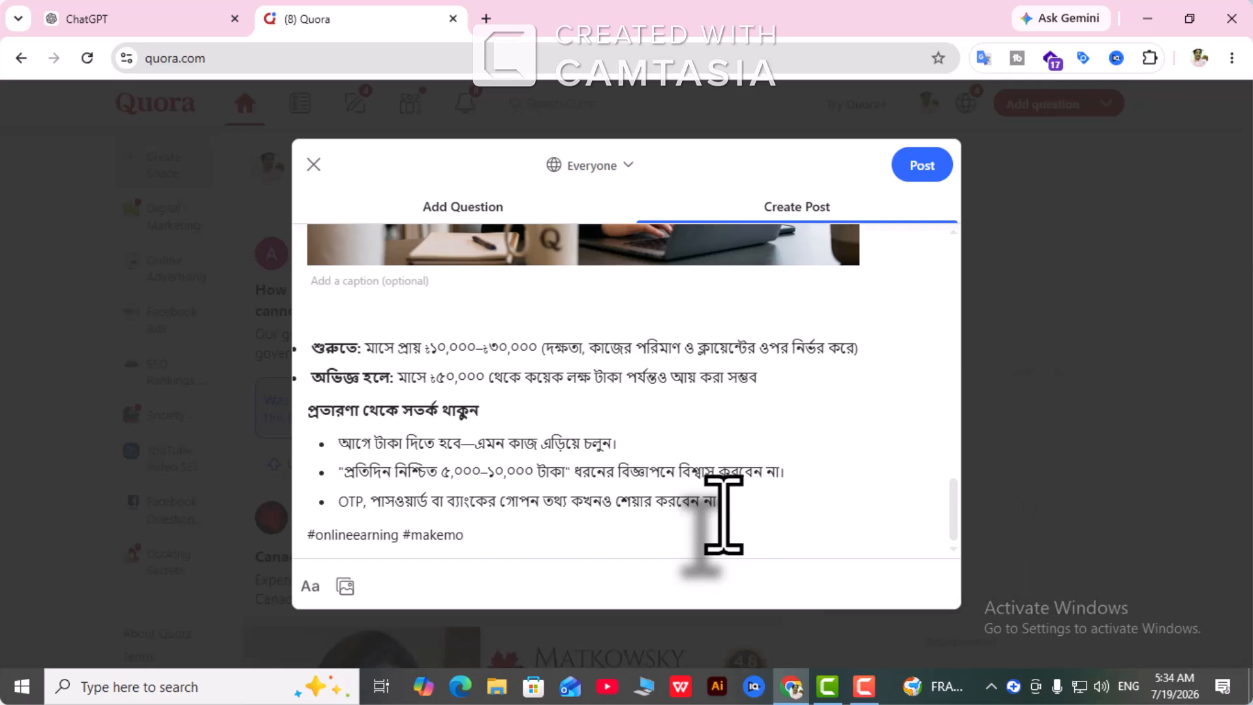
text(n)
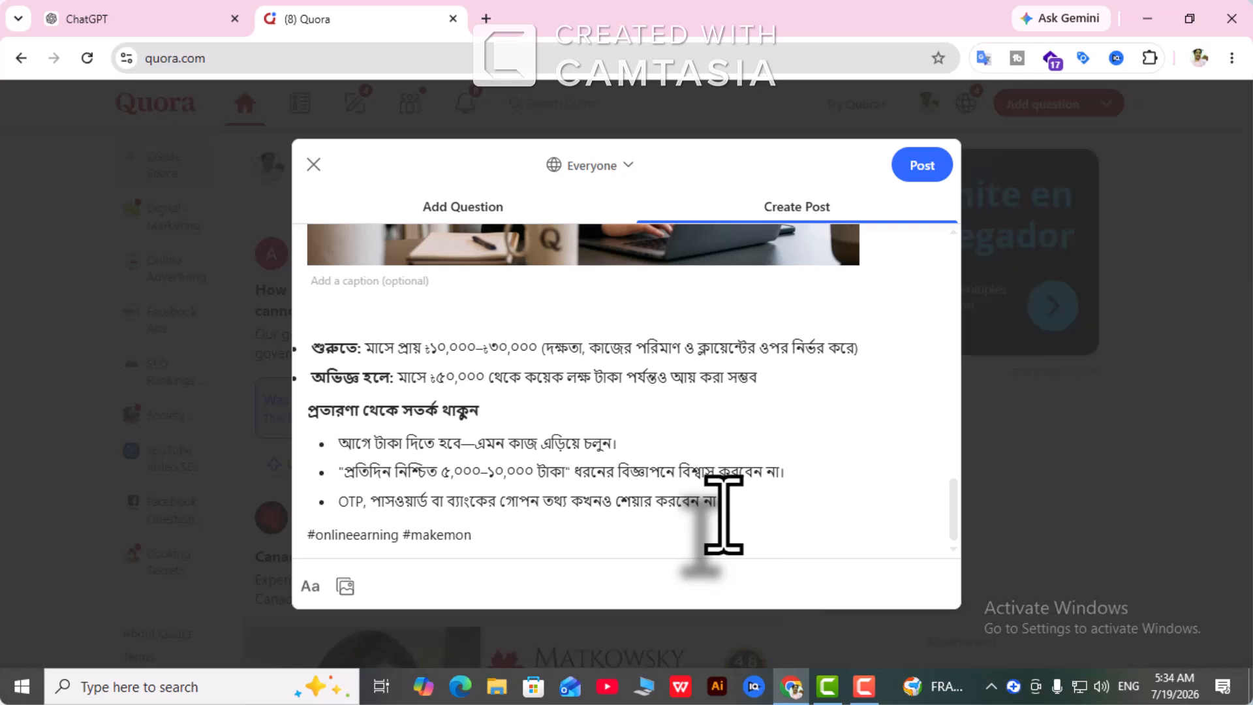
text(ey)
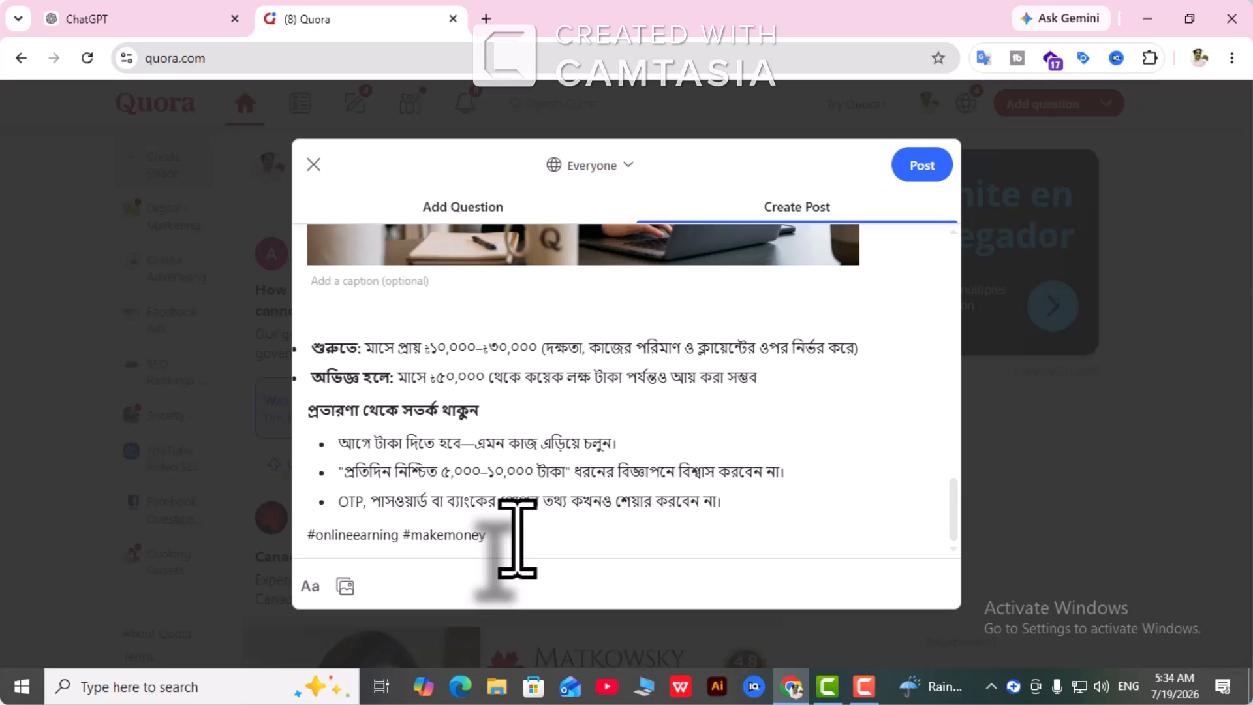
text(#earning)
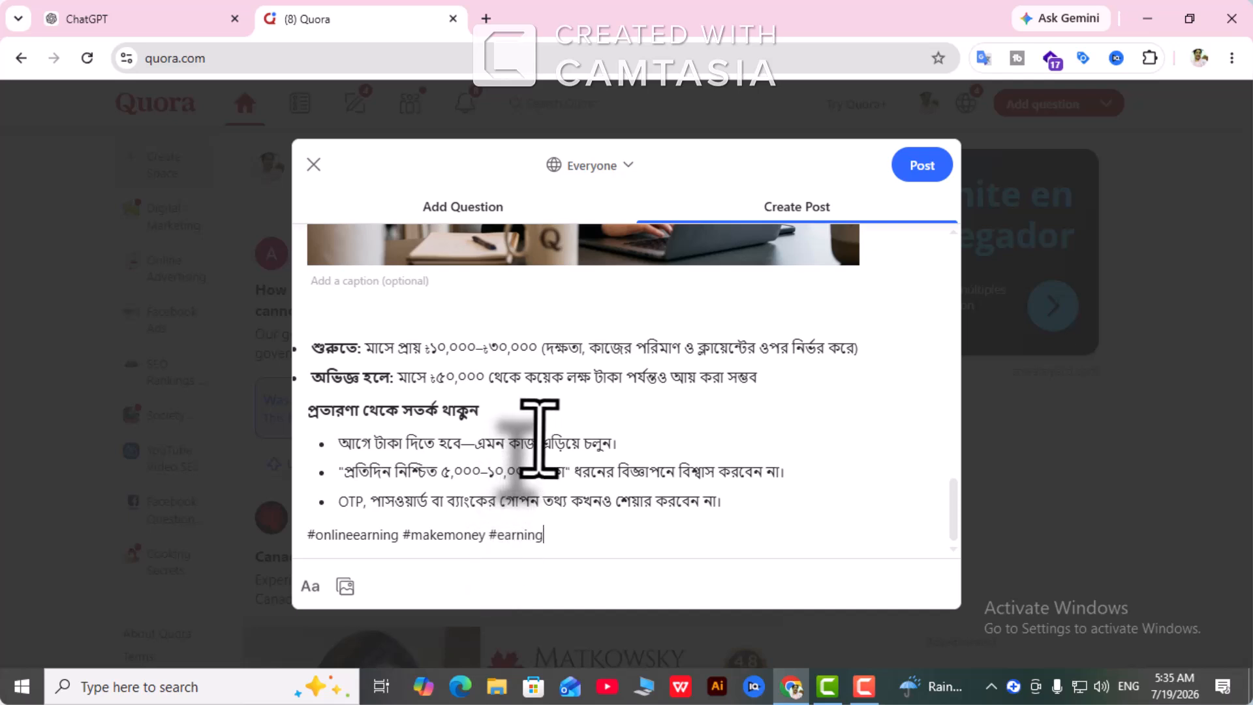
- Review the whole draft from its opening line to the hashtags and publish the post to everyone
scroll(541, 439, up, 1)
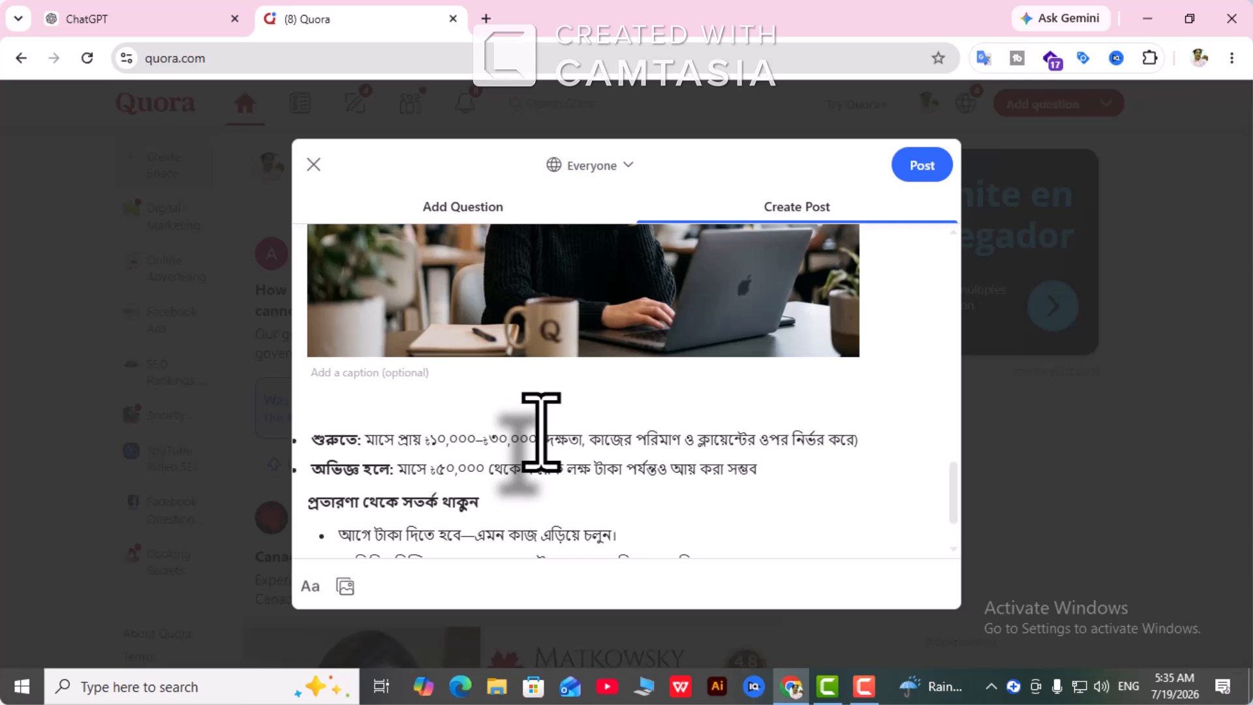
scroll(542, 430, up, 12)
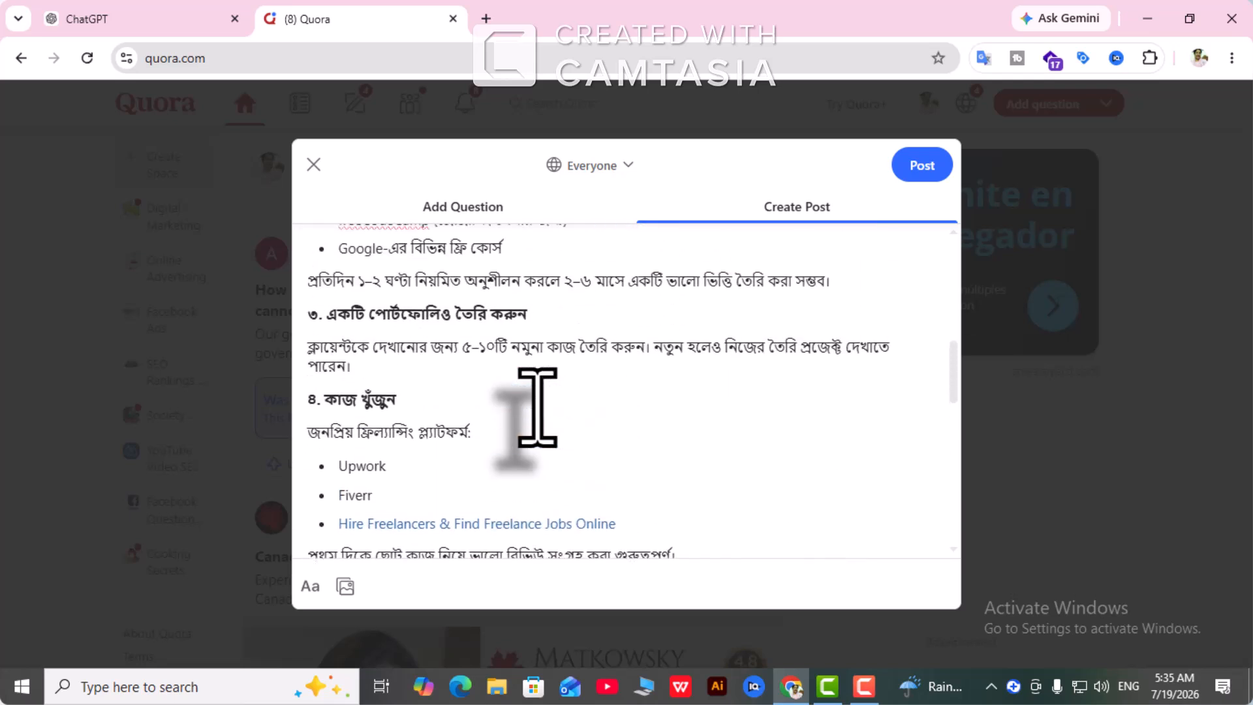
scroll(537, 405, up, 10)
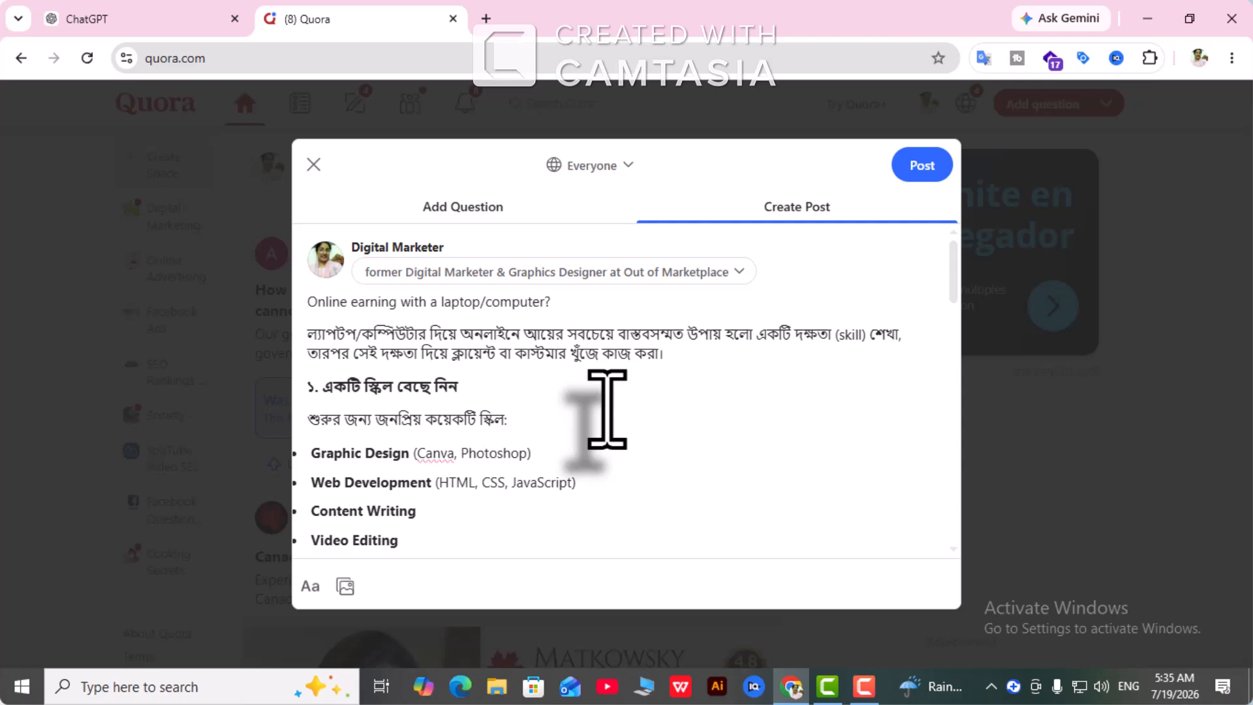
scroll(607, 410, down, 12)
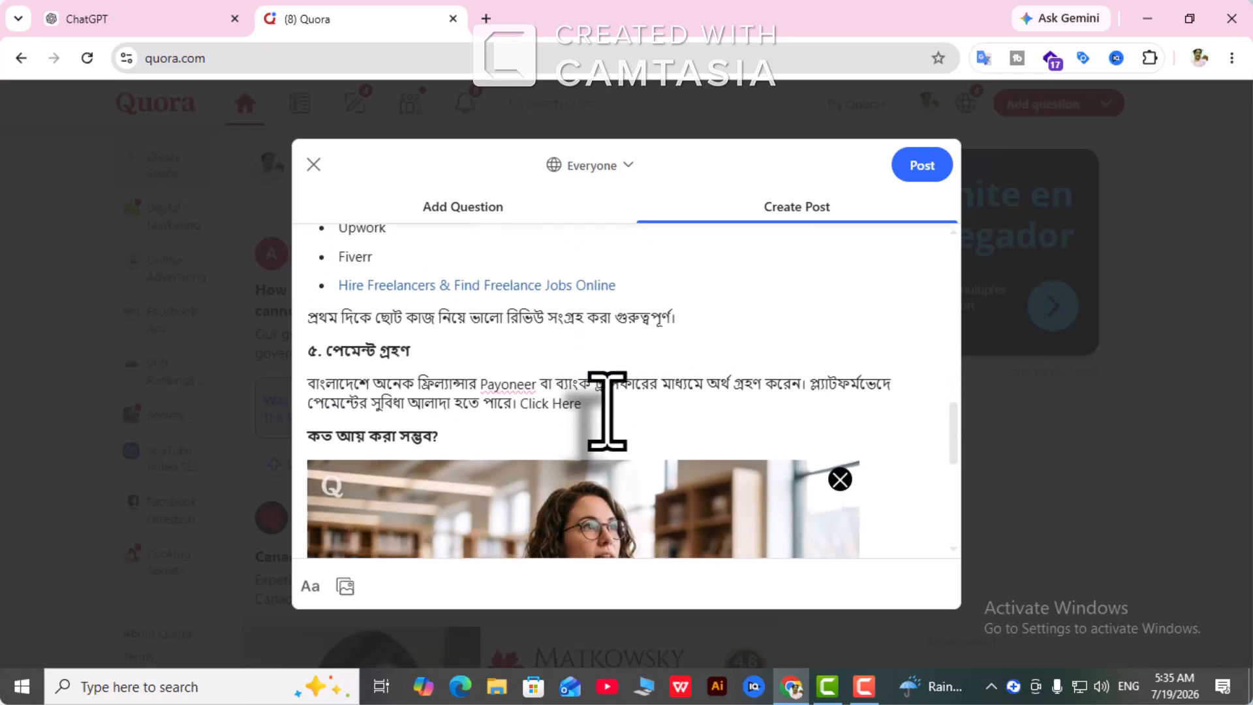
scroll(607, 410, down, 10)
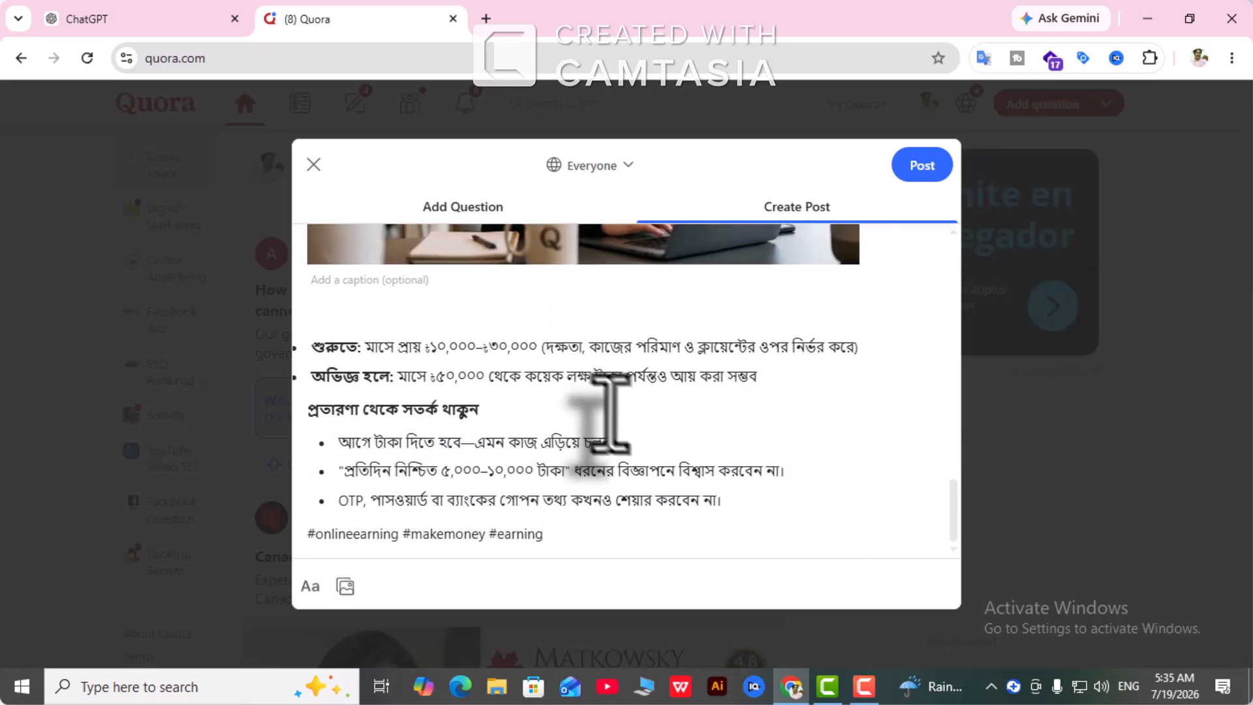
click(917, 166)
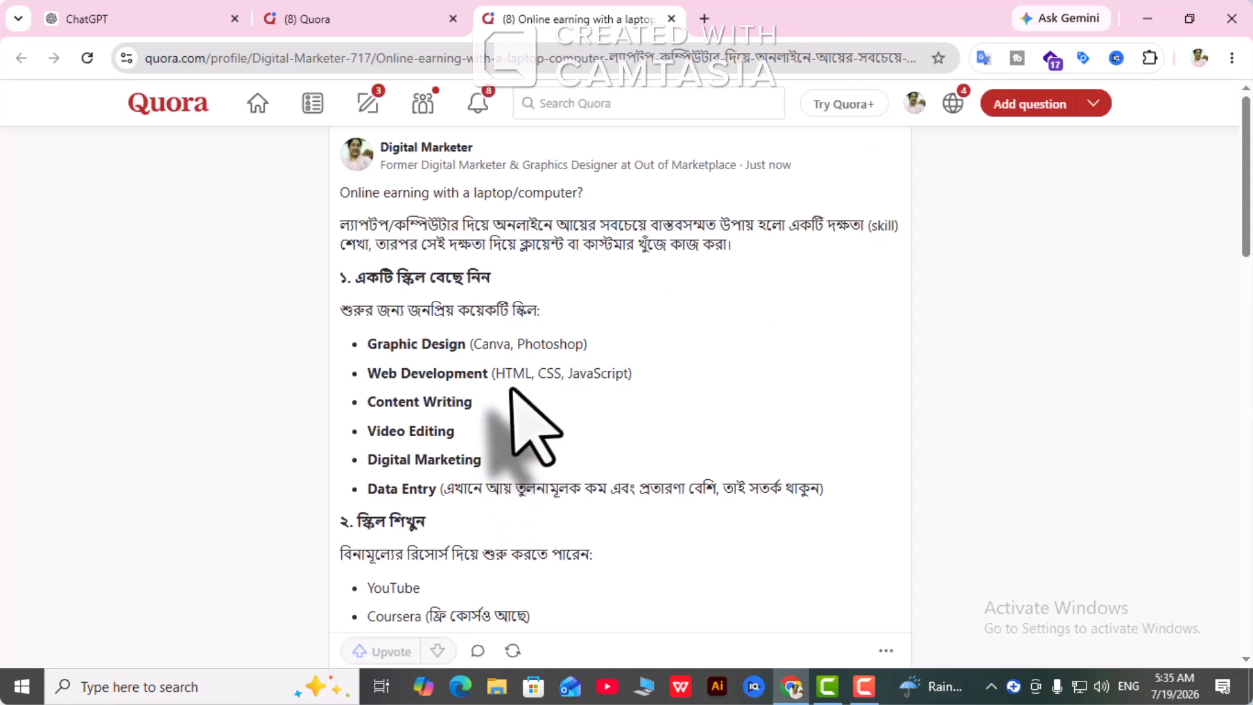
- Examine the published post from its opening line to the comment area, checking the text, image and hashtags
scroll(543, 276, down, 3)
scroll(570, 334, down, 15)
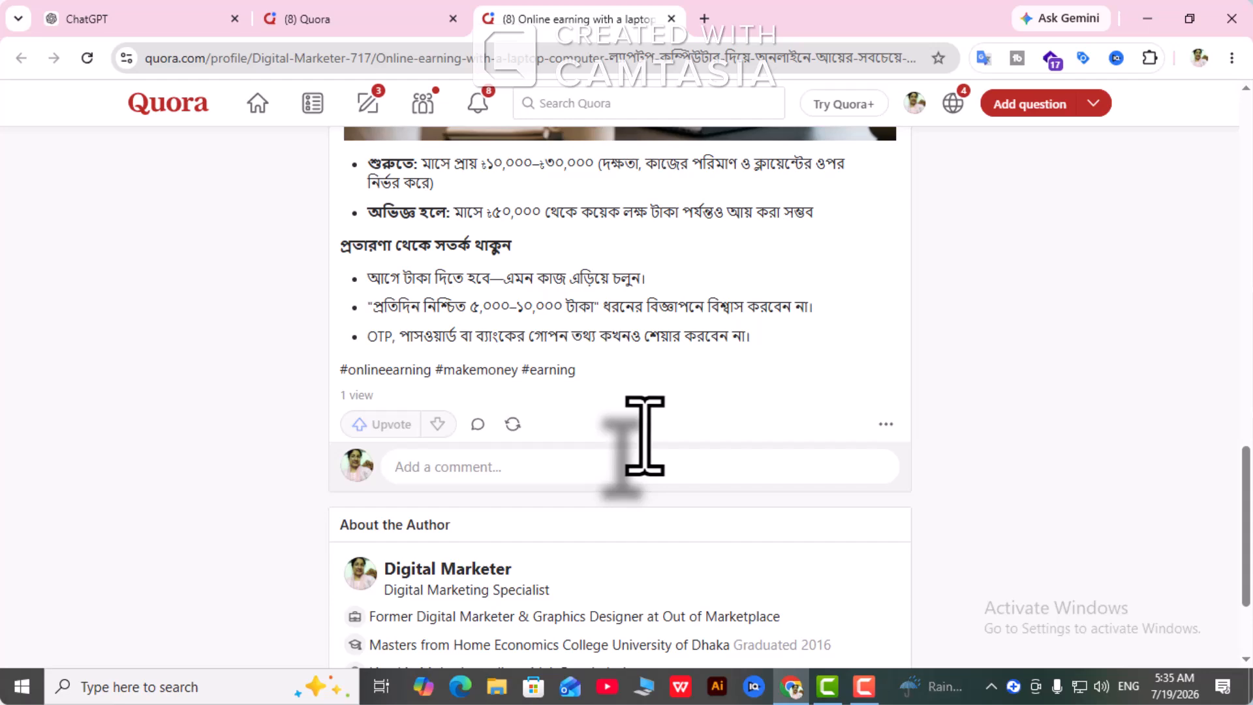
scroll(633, 386, up, 15)
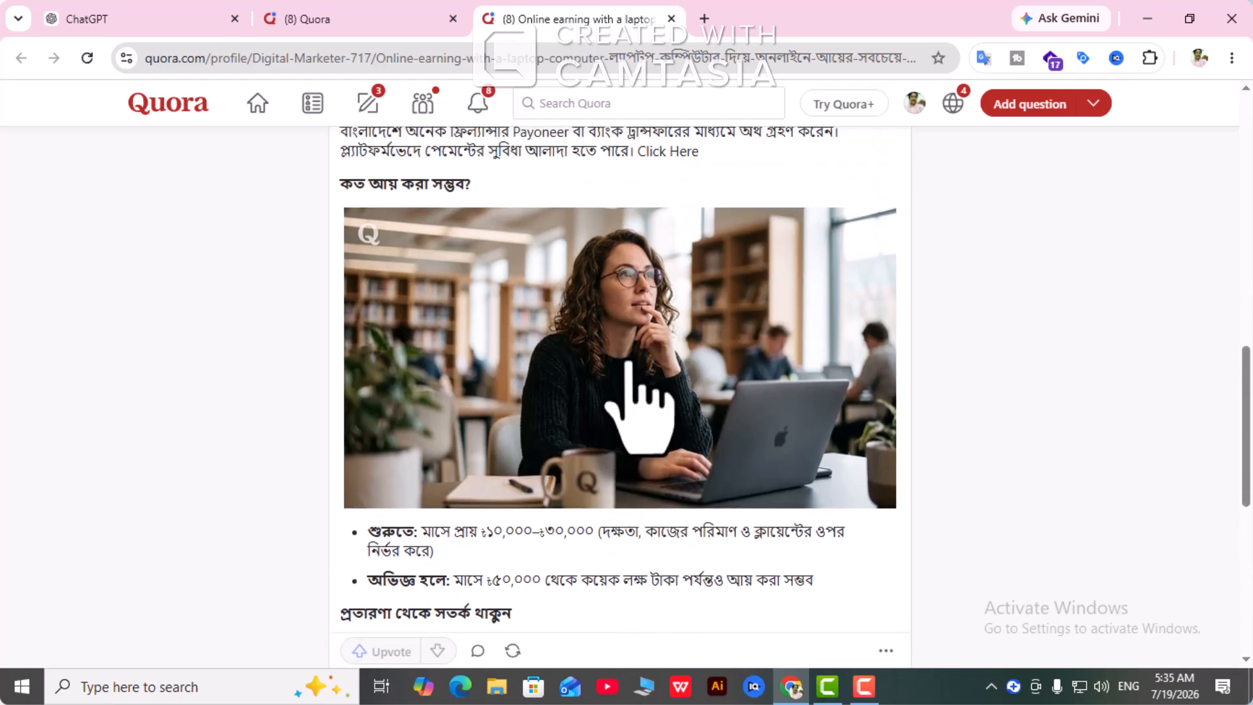
scroll(607, 268, up, 4)
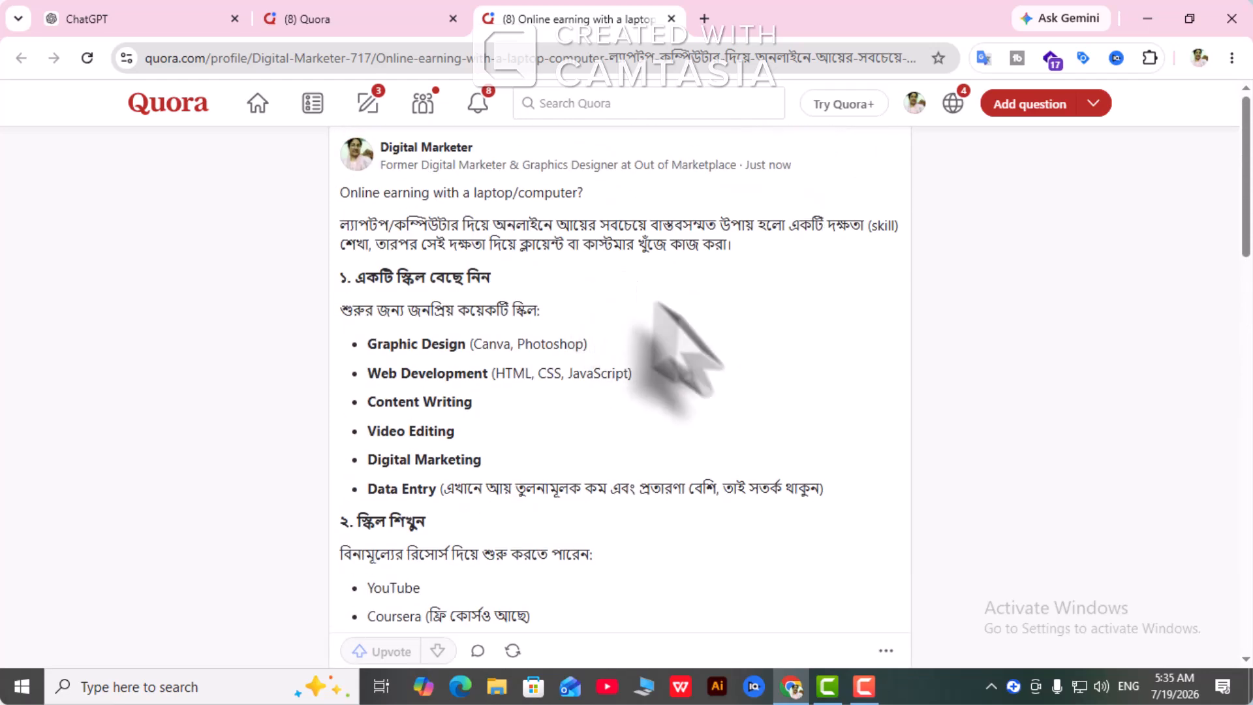
scroll(656, 303, down, 15)
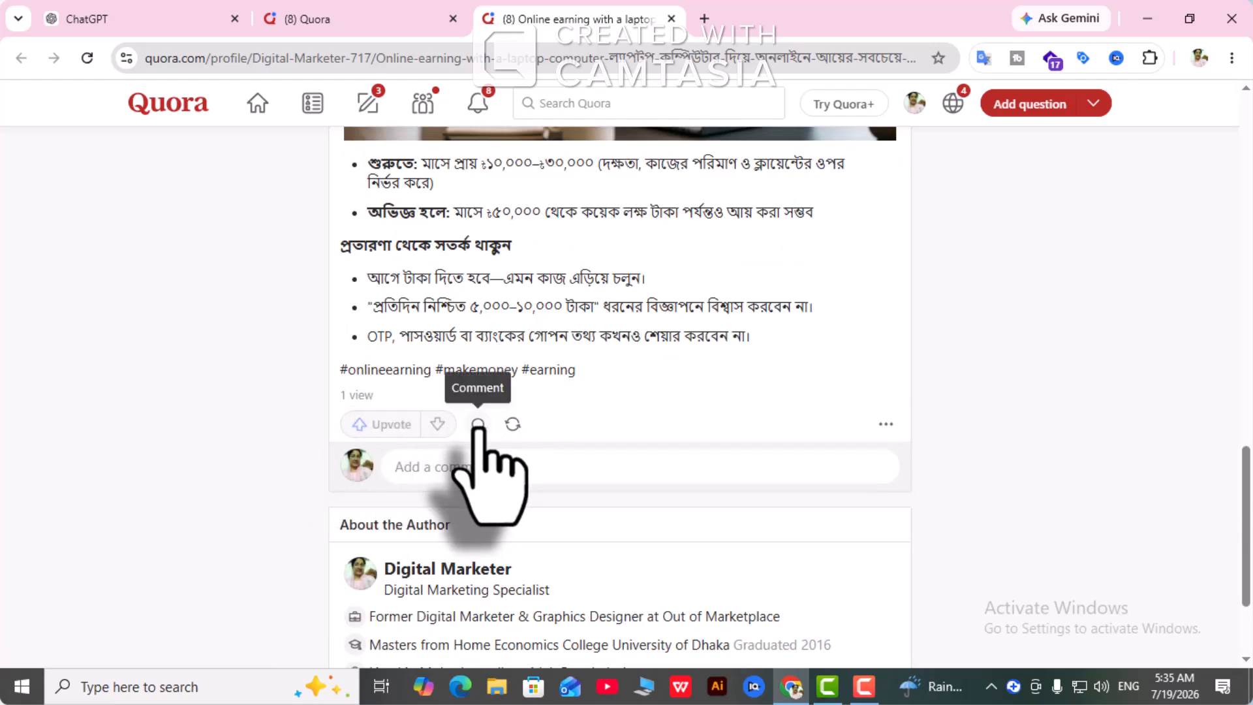
scroll(540, 369, up, 20)
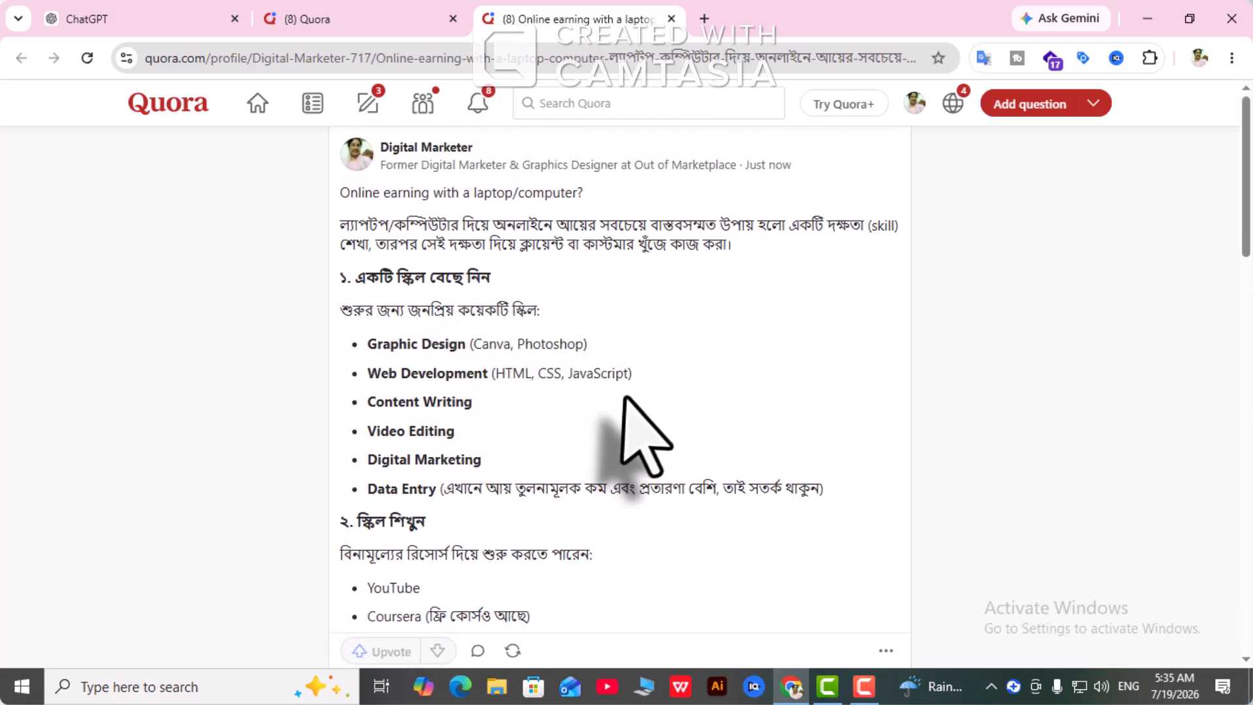
scroll(626, 401, down, 10)
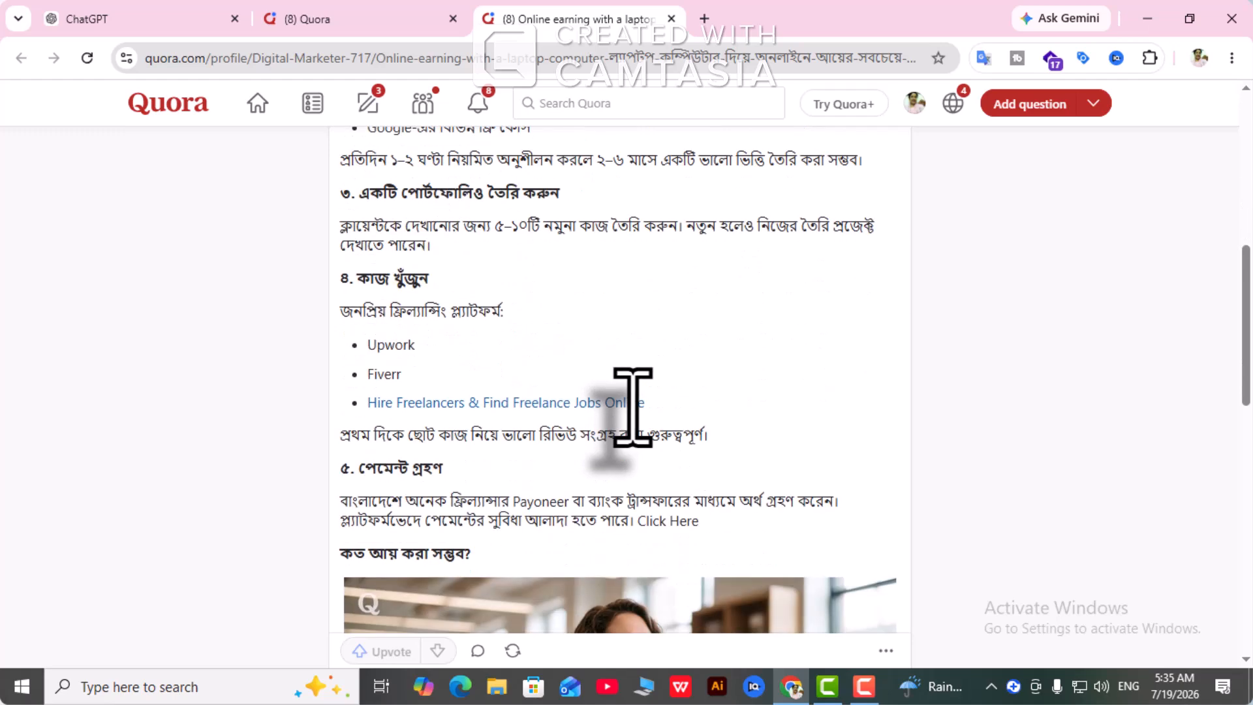
scroll(601, 363, up, 12)
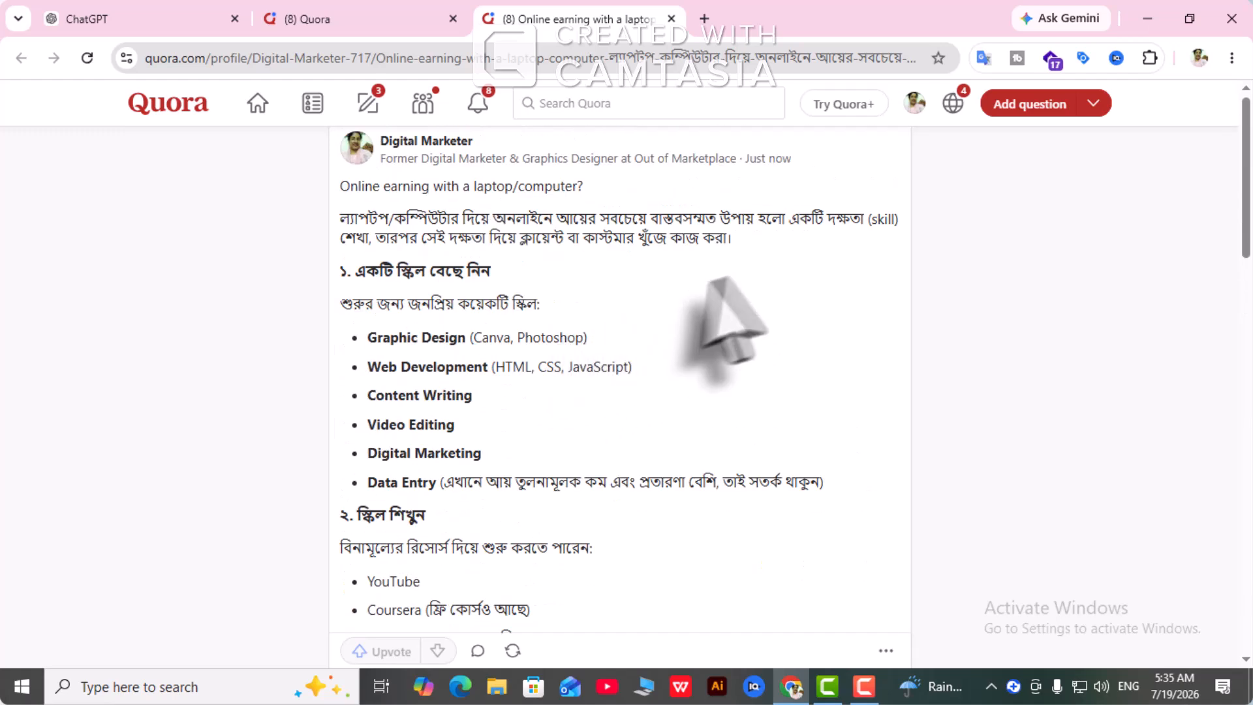